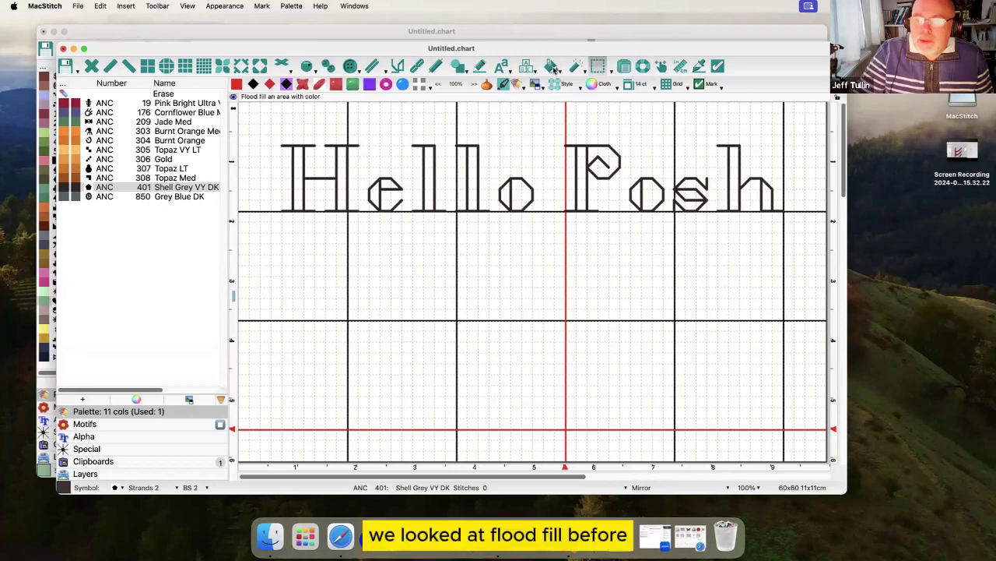
click(553, 67)
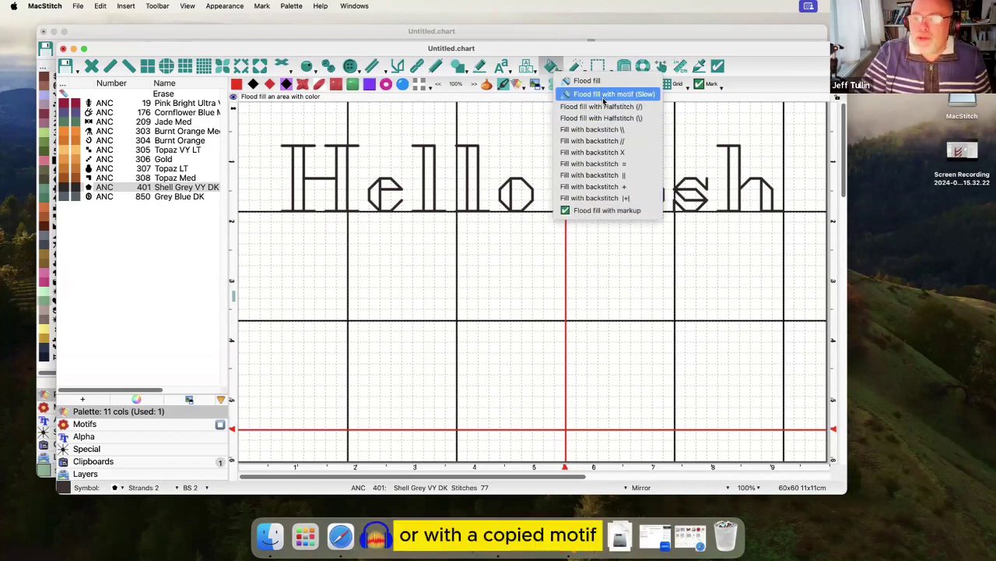
click(638, 53)
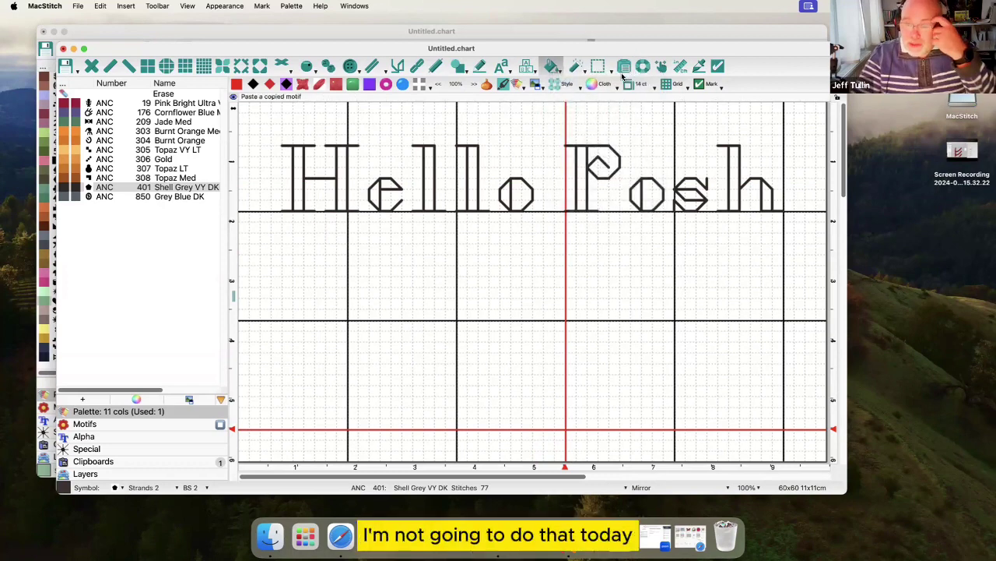
mouse_move(580, 69)
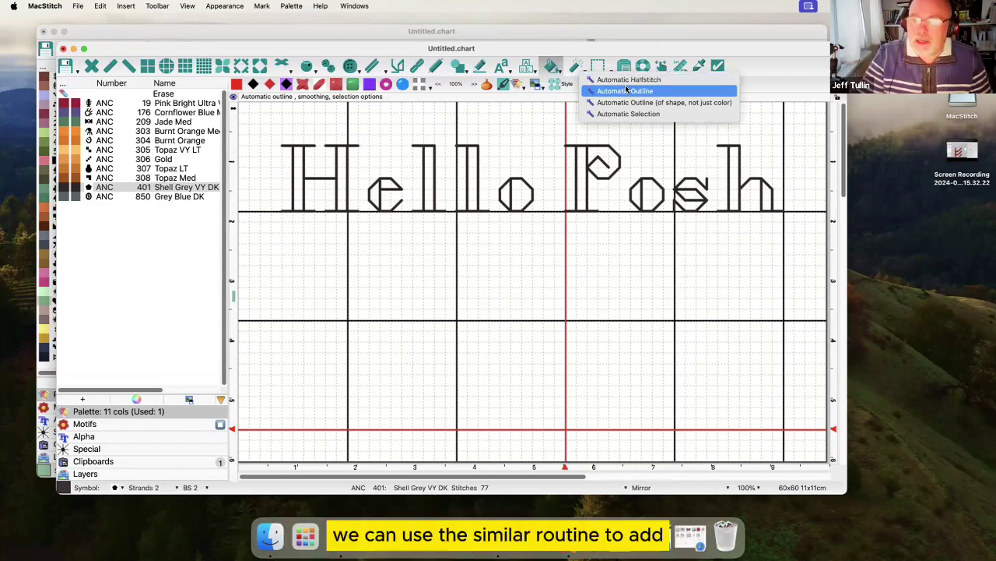
Draw a filled circle in Topaz LT, about 13 by 11 stitches, in the empty area below the "Hello Posh" lettering
click(148, 169)
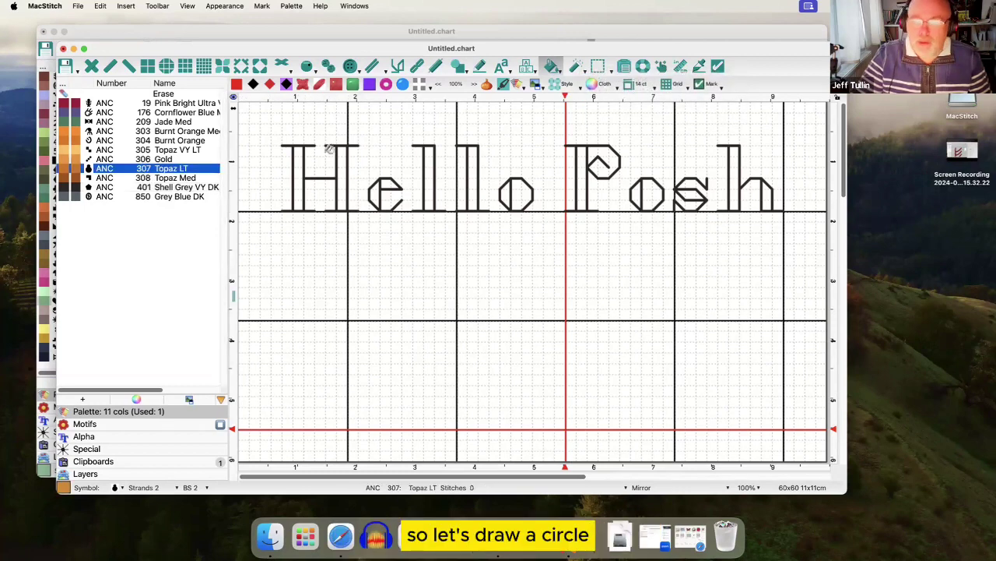
click(458, 66)
click(489, 84)
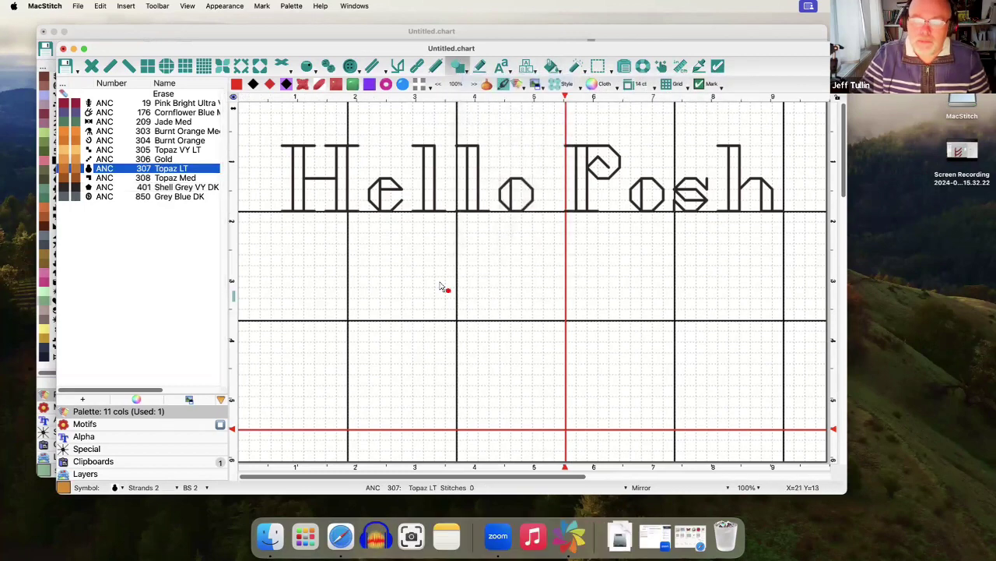
drag(429, 293, 555, 404)
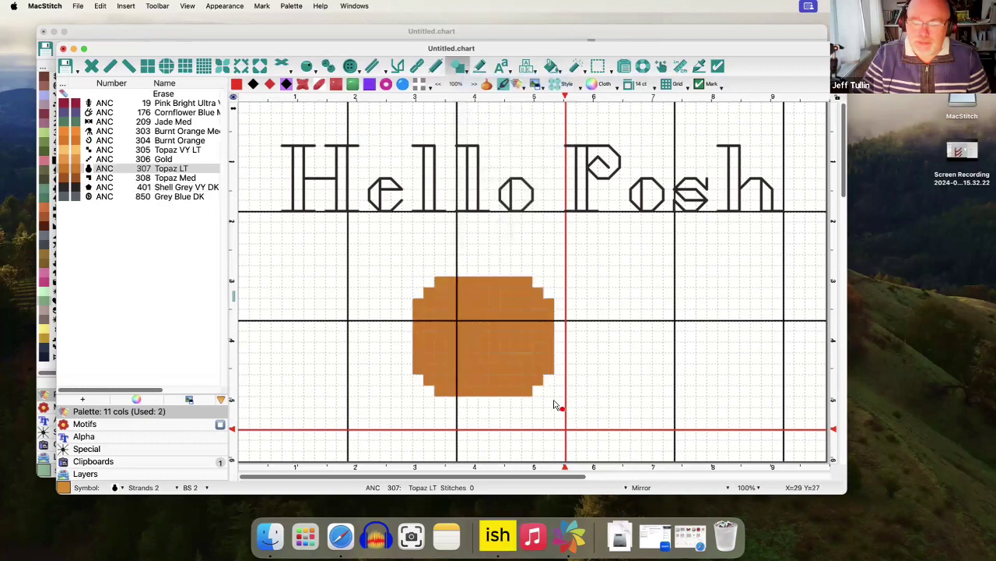
Try the Automatic Outline on the filled circle in Shell Grey VY DK, and undo the outline
click(168, 186)
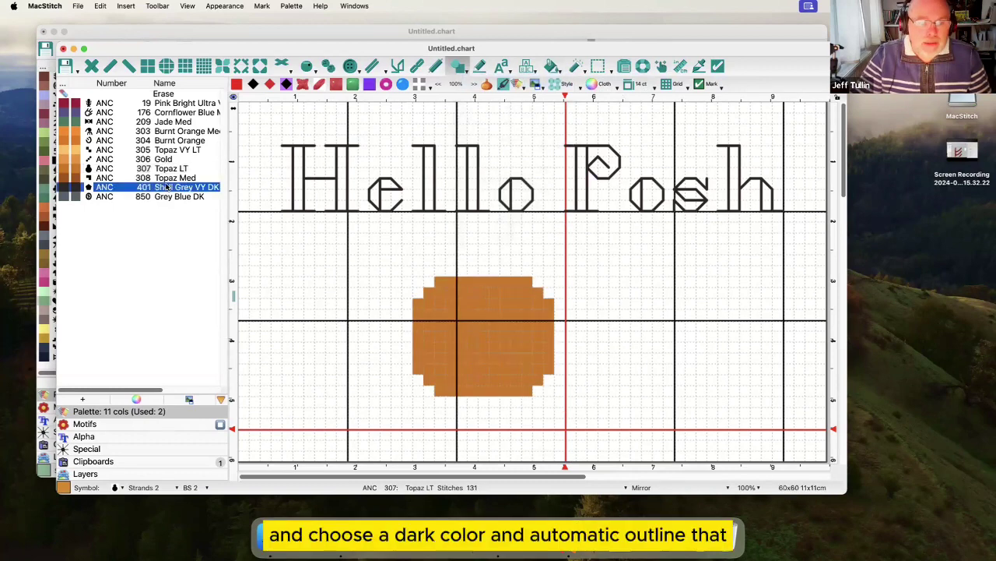
click(586, 70)
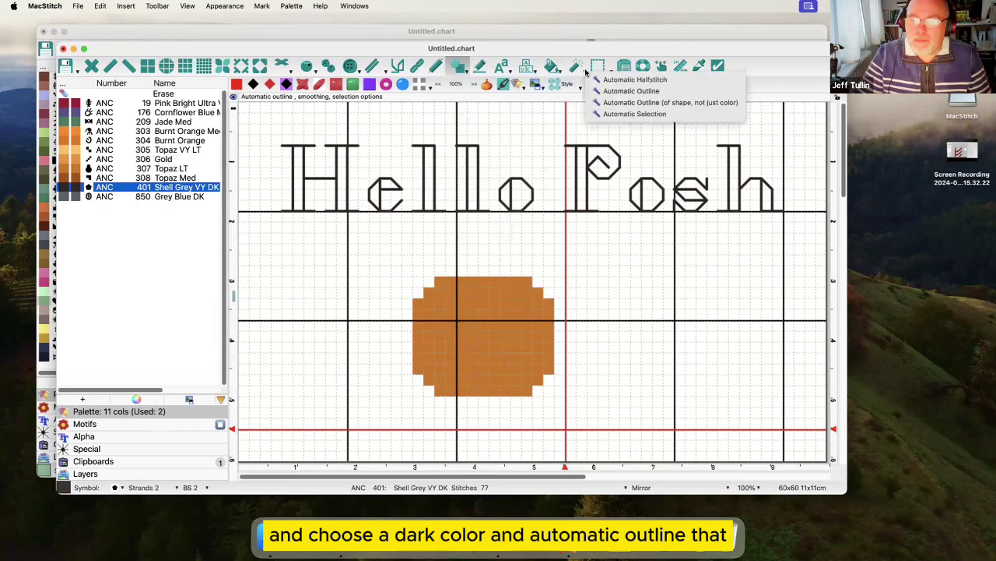
click(635, 92)
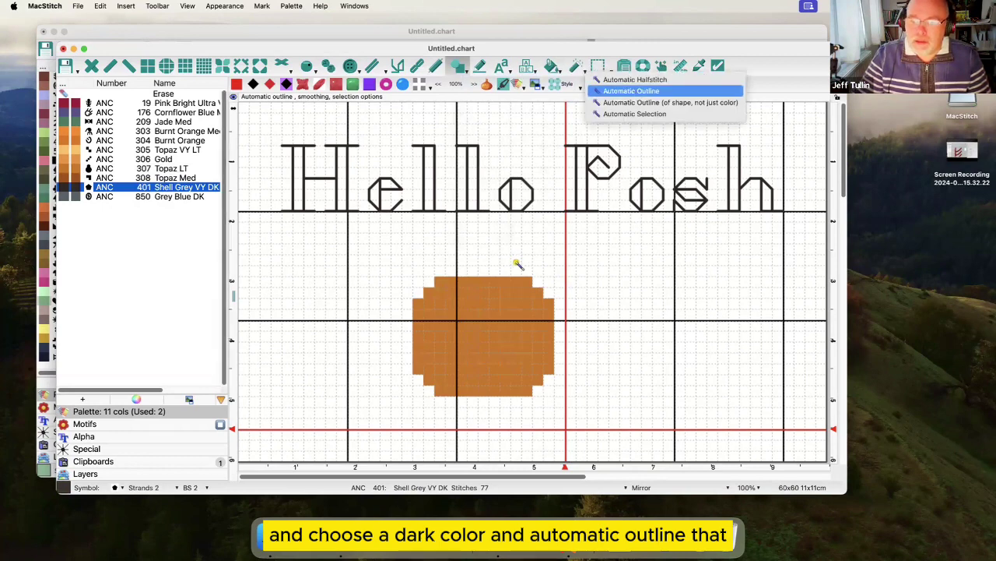
click(491, 326)
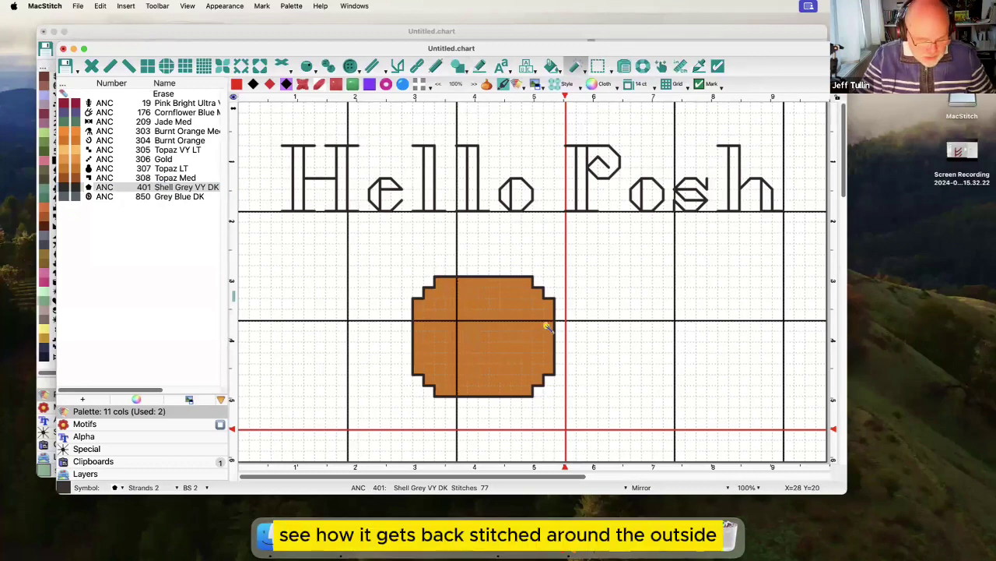
key(super+z)
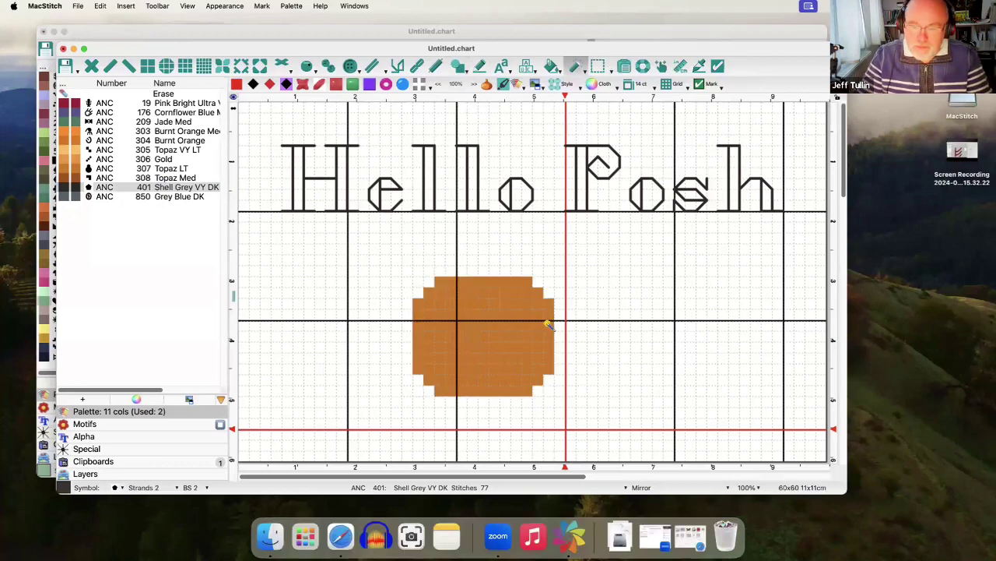
Paint a highlight in Topaz VY LT over the right-hand part of the filled circle
click(151, 150)
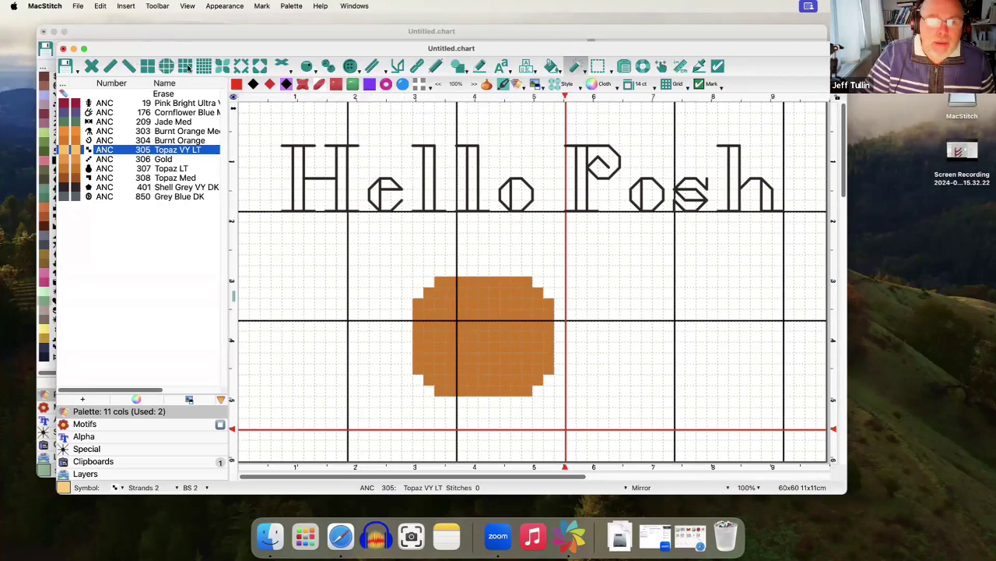
click(148, 67)
mouse_move(483, 282)
mouse_down()
mouse_move(513, 285)
mouse_move(537, 303)
mouse_move(535, 357)
mouse_move(521, 315)
mouse_move(504, 302)
mouse_move(520, 364)
mouse_up()
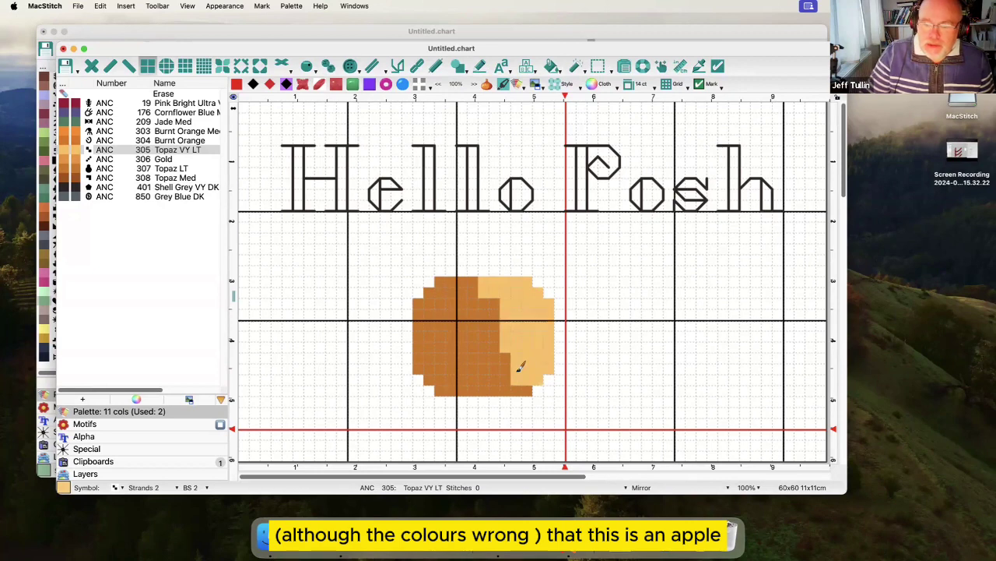
Draw a stem in Topaz Med full stitches, rising from the middle of the apple's upper edge and bending right
click(129, 177)
click(482, 271)
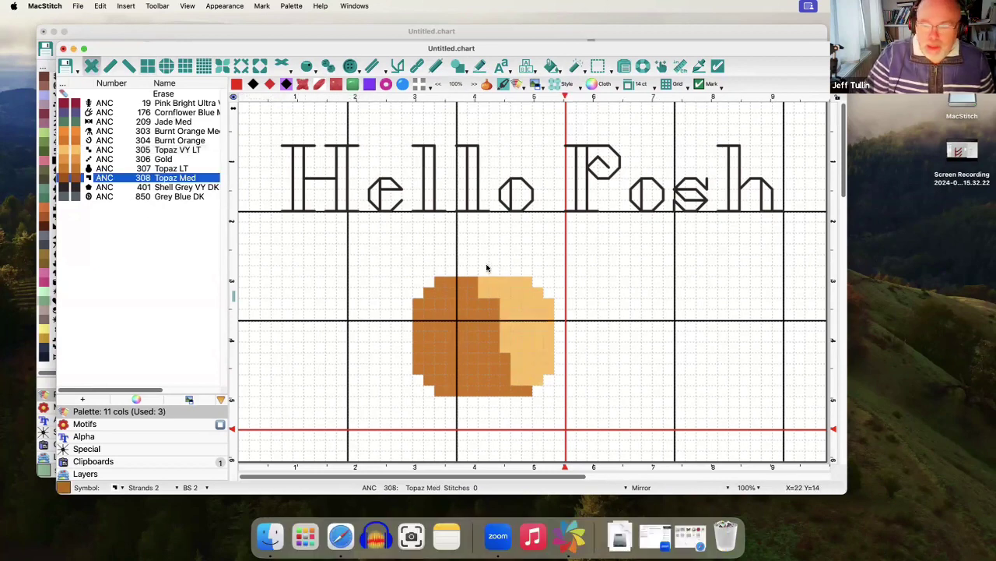
mouse_move(483, 273)
mouse_down()
mouse_move(510, 249)
mouse_move(533, 249)
mouse_up()
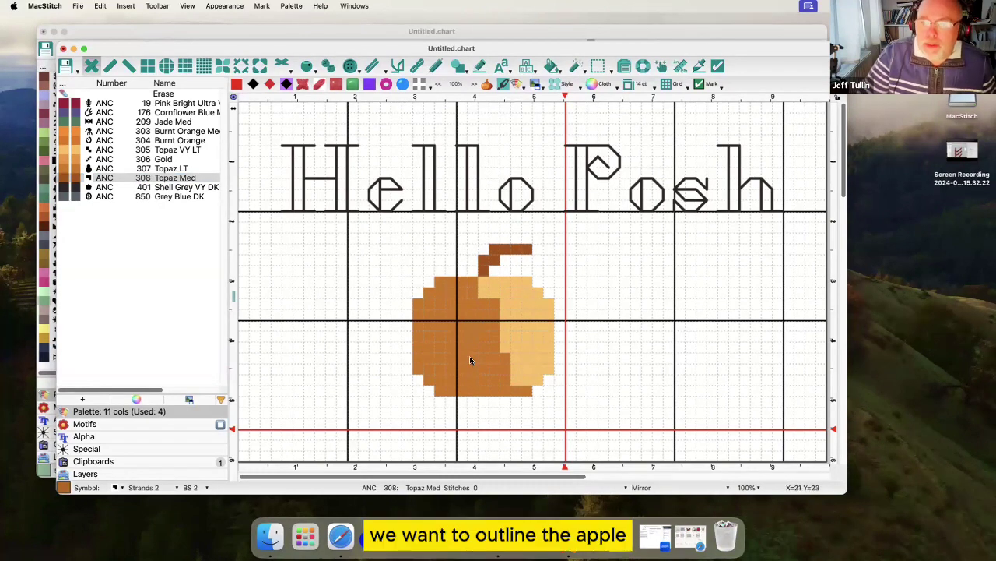
Choose Shell Grey VY DK, try the Automatic Outline on the apple's darker part, and undo that outline
click(176, 187)
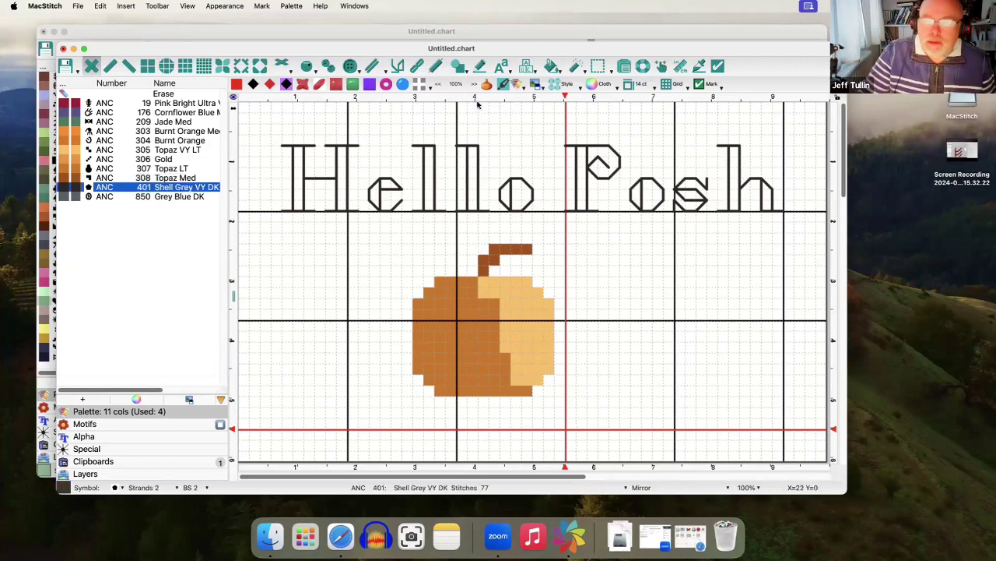
click(577, 66)
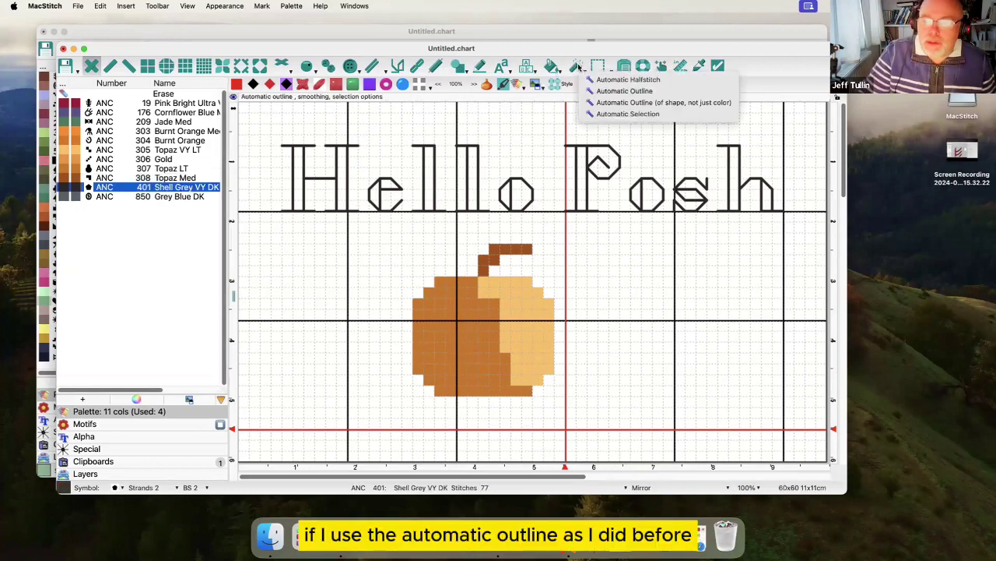
click(622, 91)
click(483, 312)
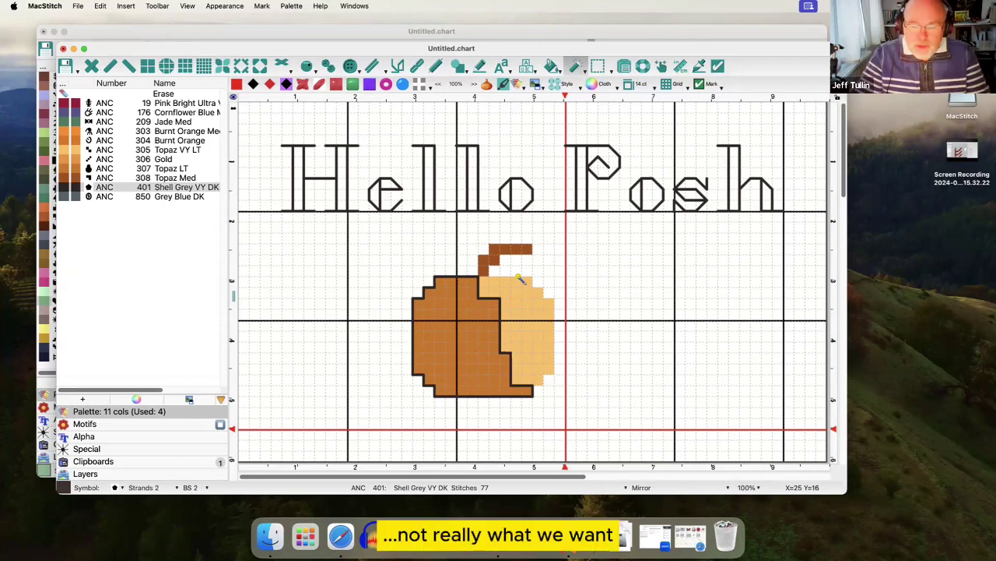
key(super+z)
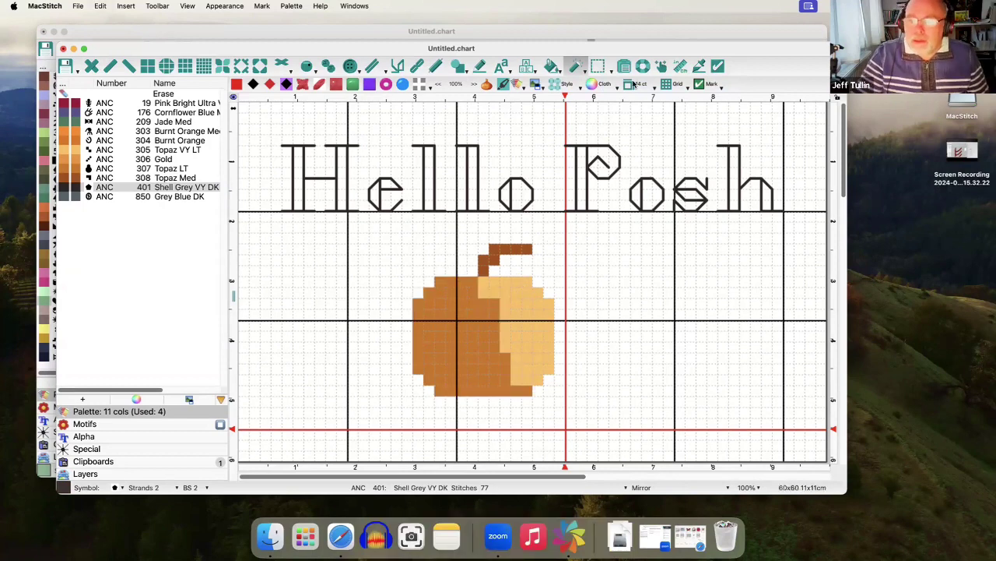
Outline the whole apple and its stem using Automatic Outline (of shape, not just color)
click(578, 69)
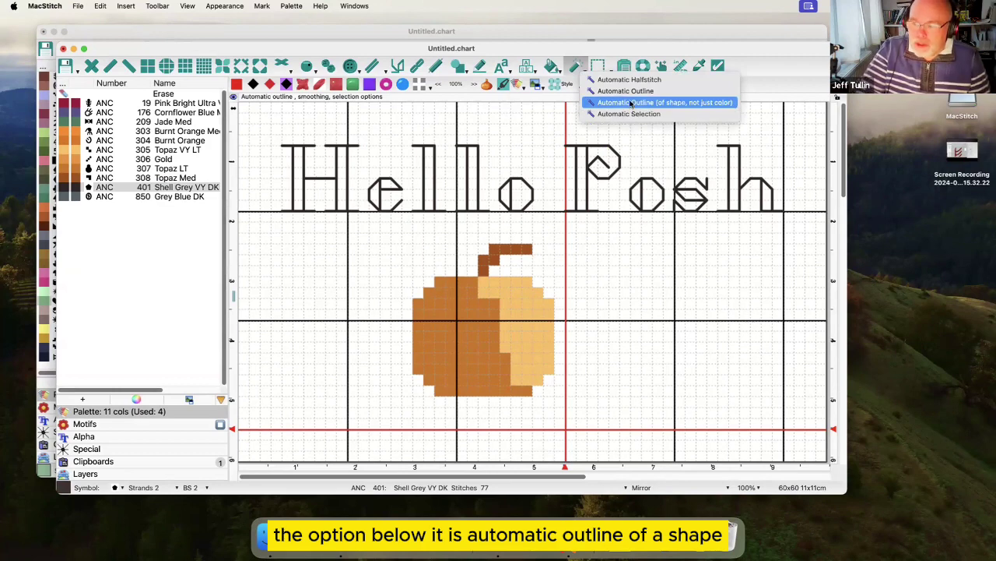
click(630, 104)
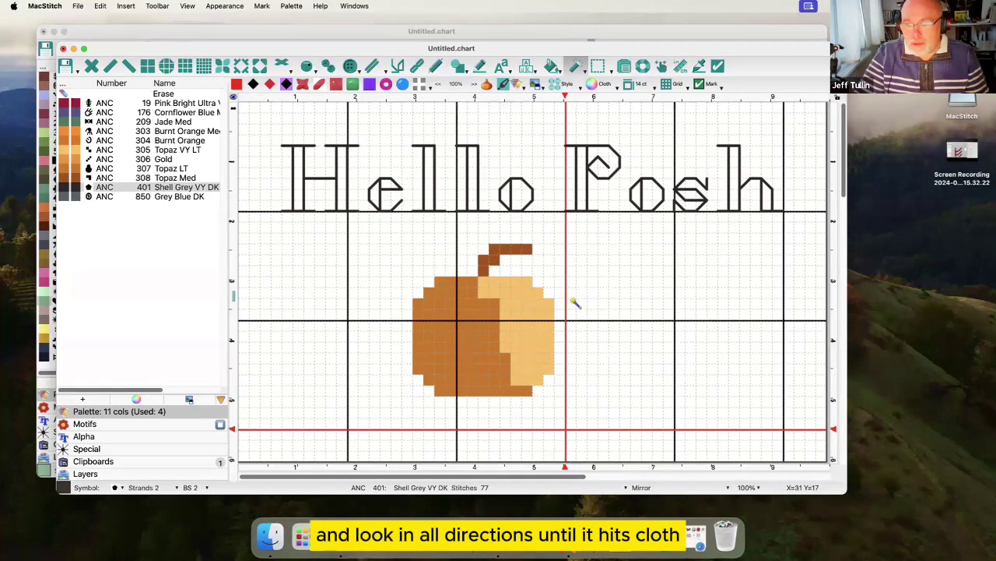
click(486, 319)
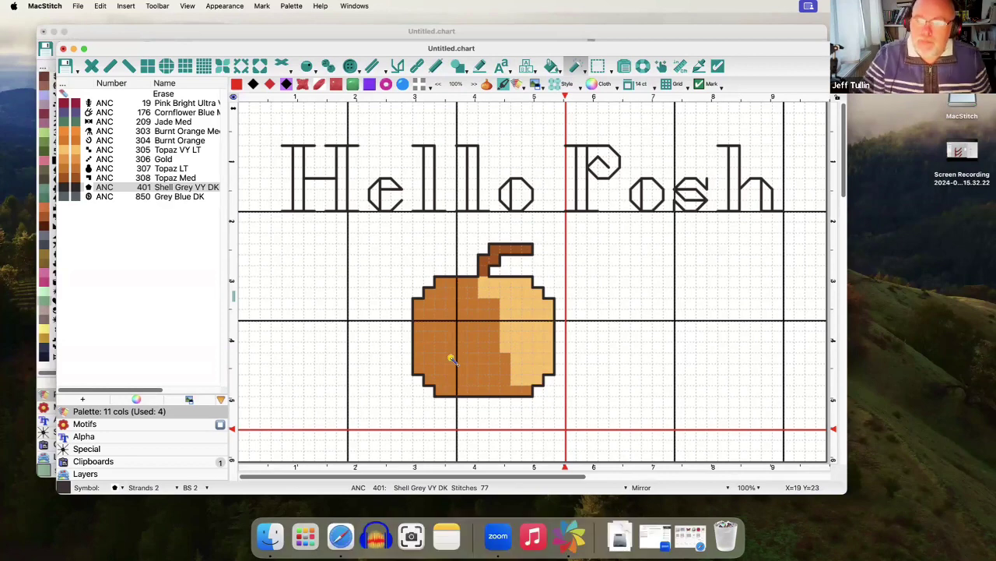
Copy the letter P from "Posh" and paste the copy below the lettering, beside the apple's stem
click(586, 72)
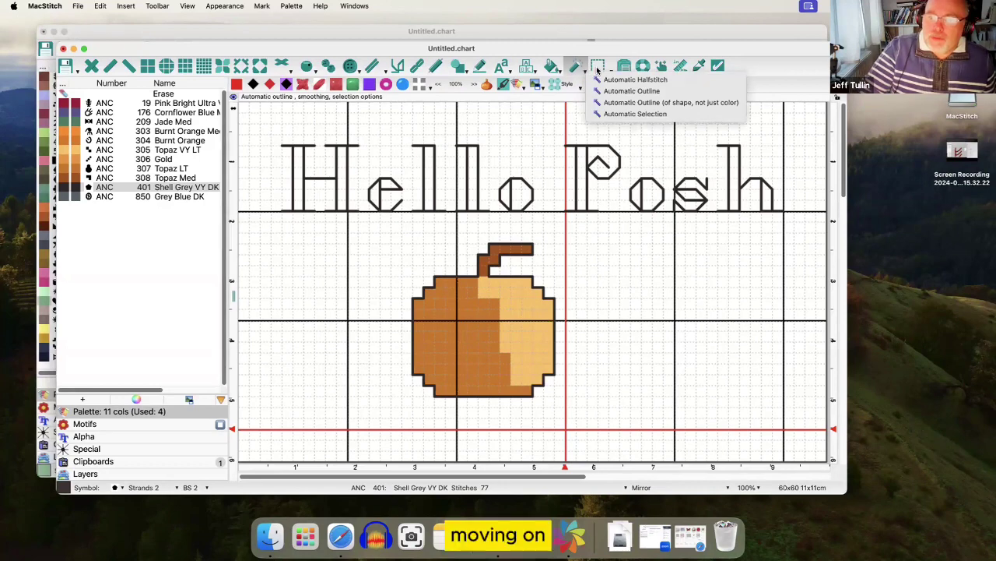
click(598, 69)
click(598, 70)
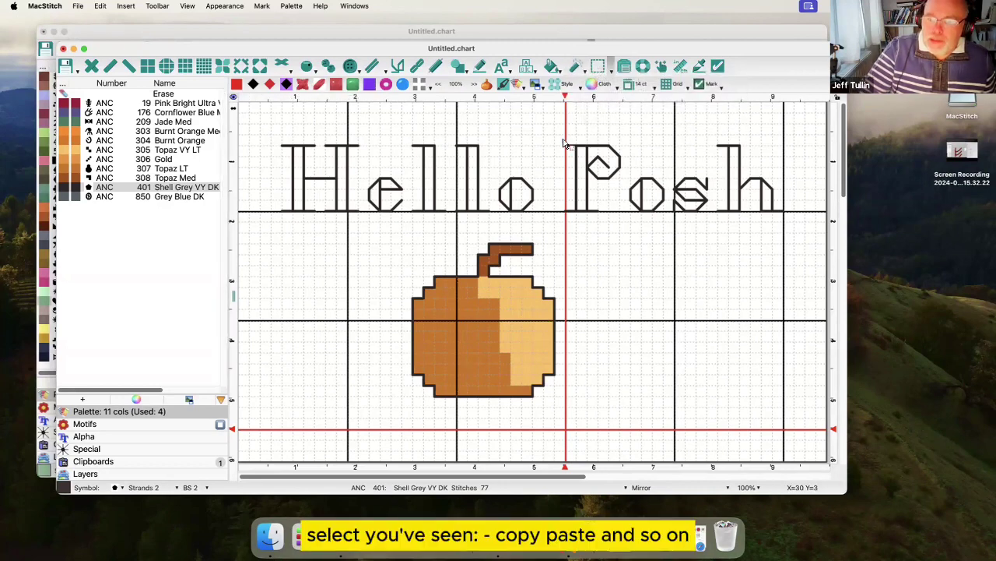
drag(555, 135, 628, 241)
right_click(628, 241)
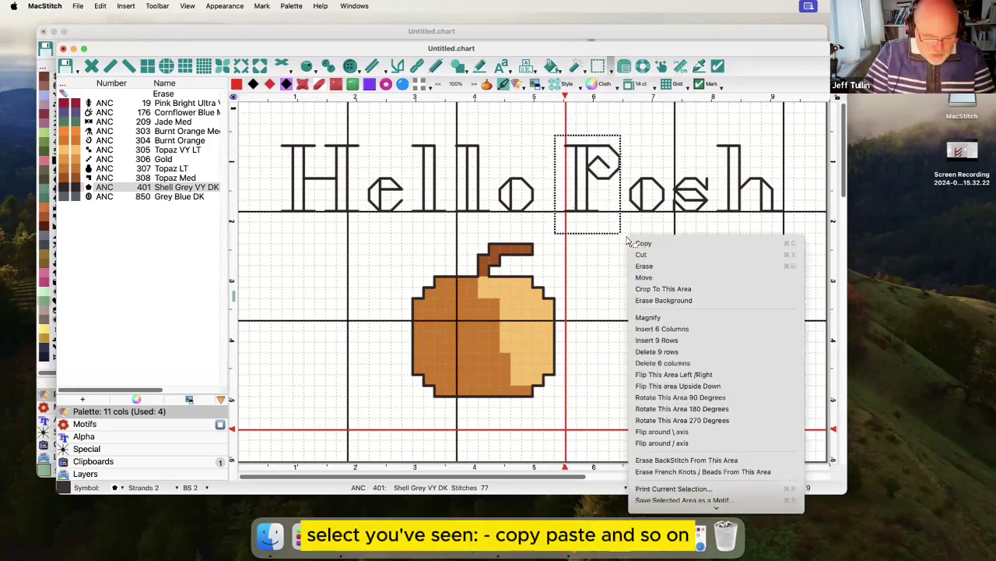
click(640, 242)
key(super+v)
drag(698, 301, 610, 290)
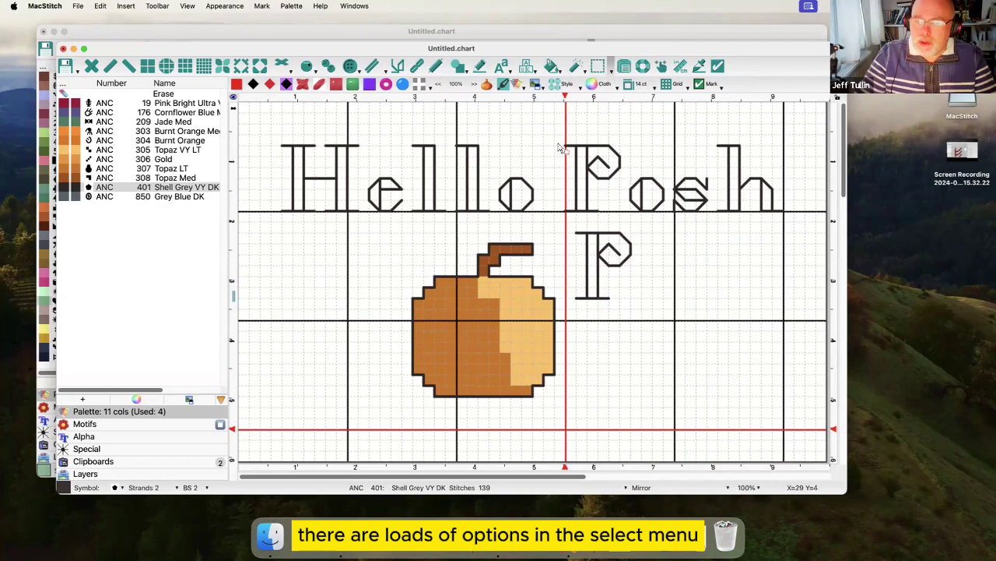
Erase the backstitch from a 7-column by 8-row area around the original P in "Posh"
drag(558, 137, 633, 227)
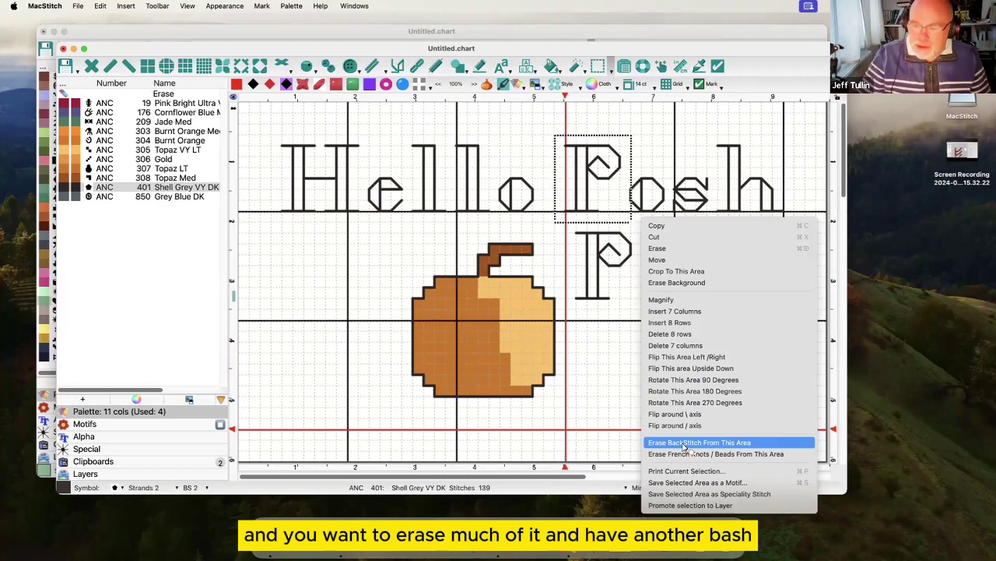
click(684, 445)
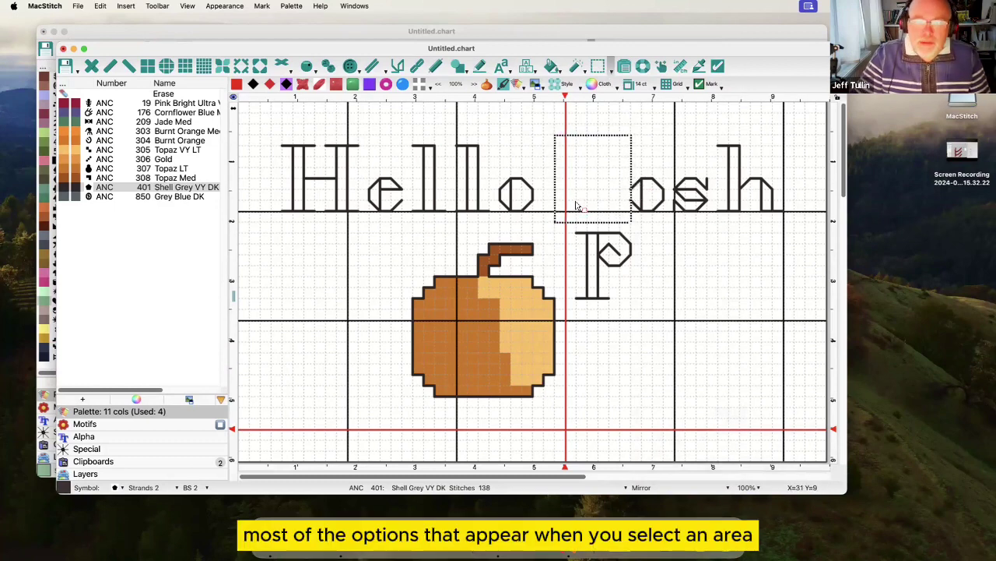
click(100, 7)
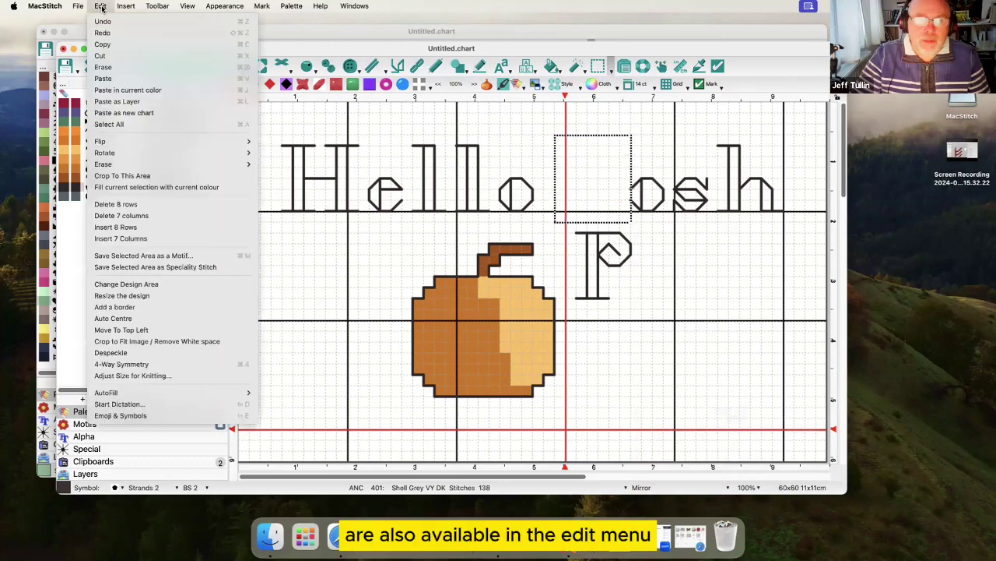
mouse_move(187, 141)
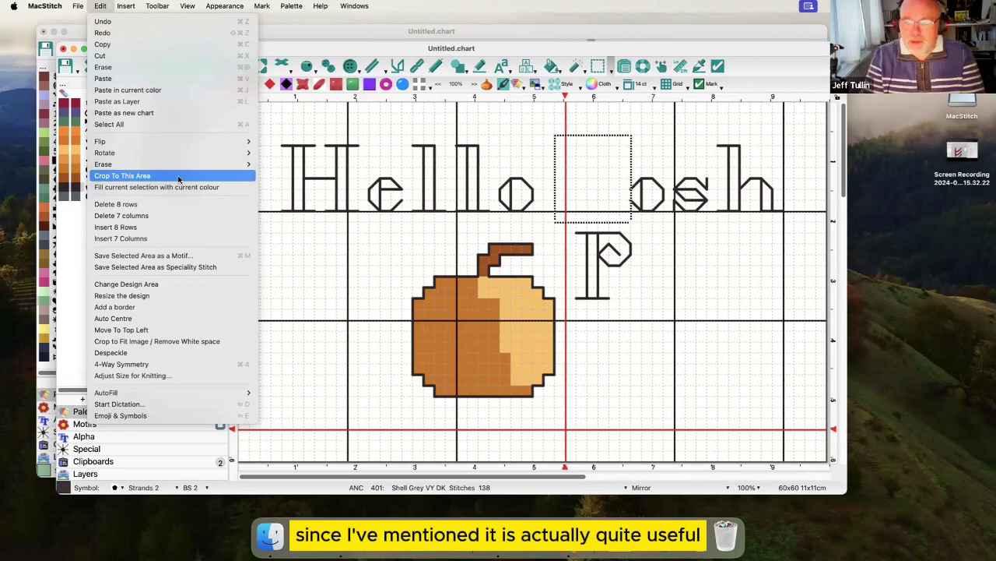
click(598, 69)
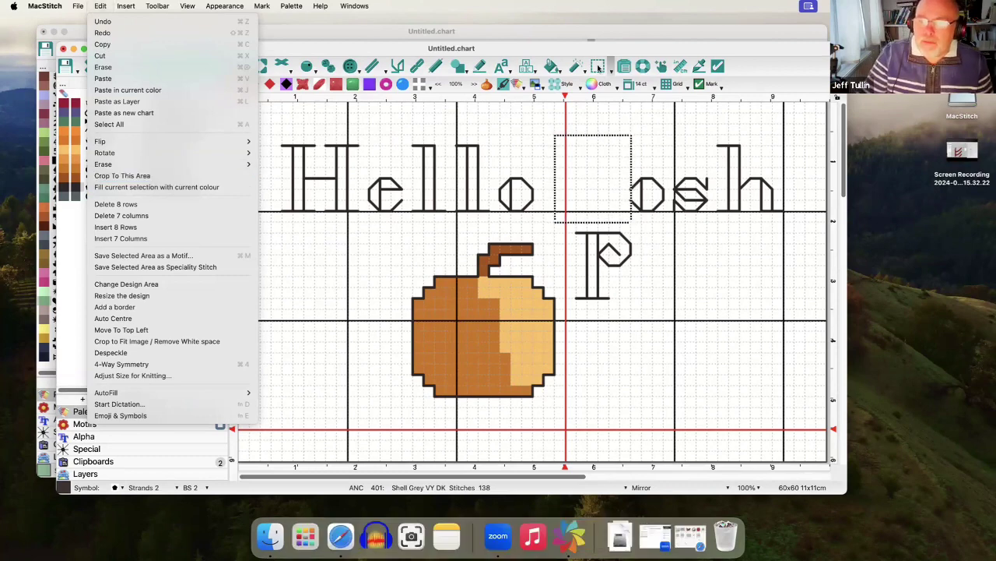
Select an area of 15 columns by 16 rows around the apple and crop the chart to it
click(598, 69)
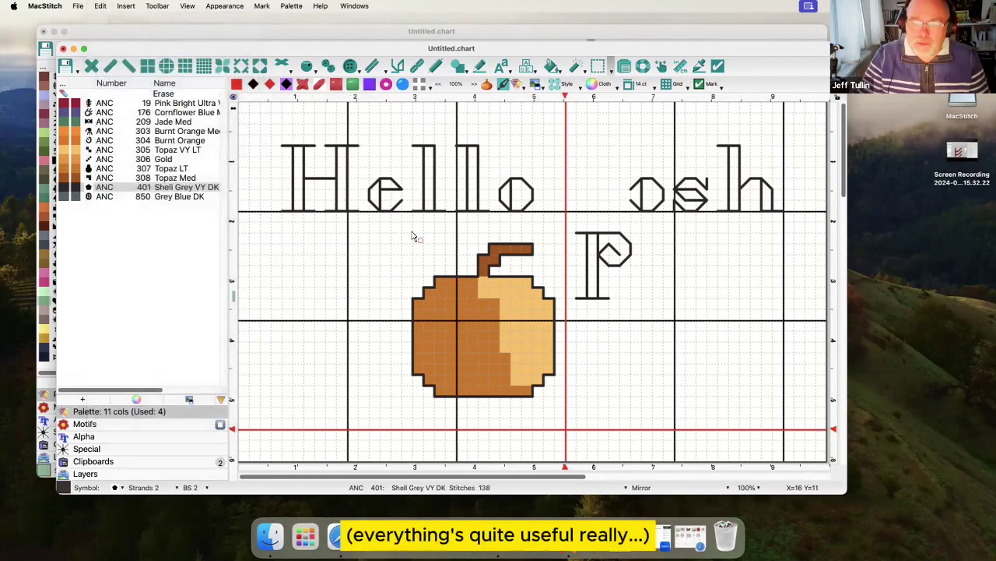
drag(403, 233, 576, 416)
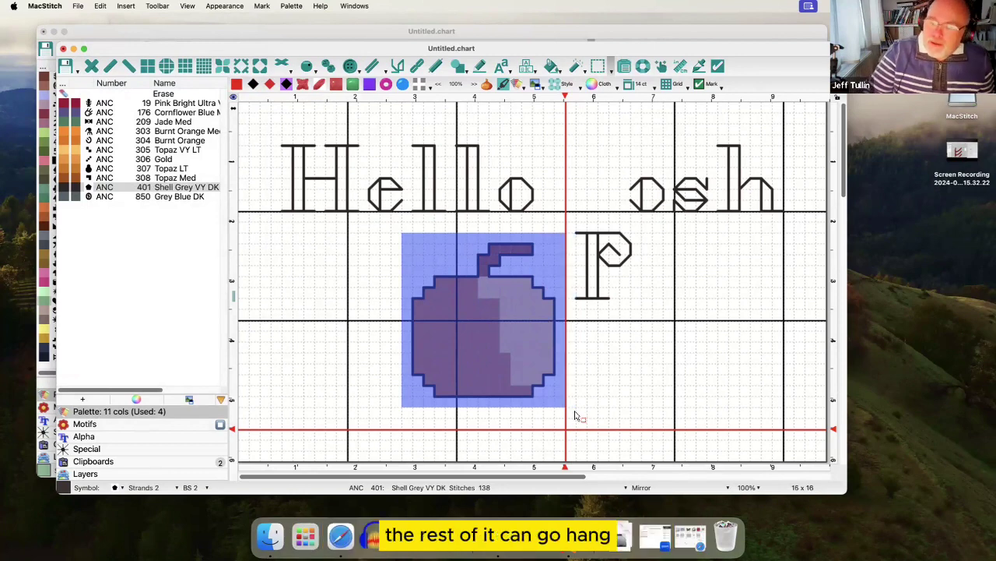
drag(576, 416, 576, 417)
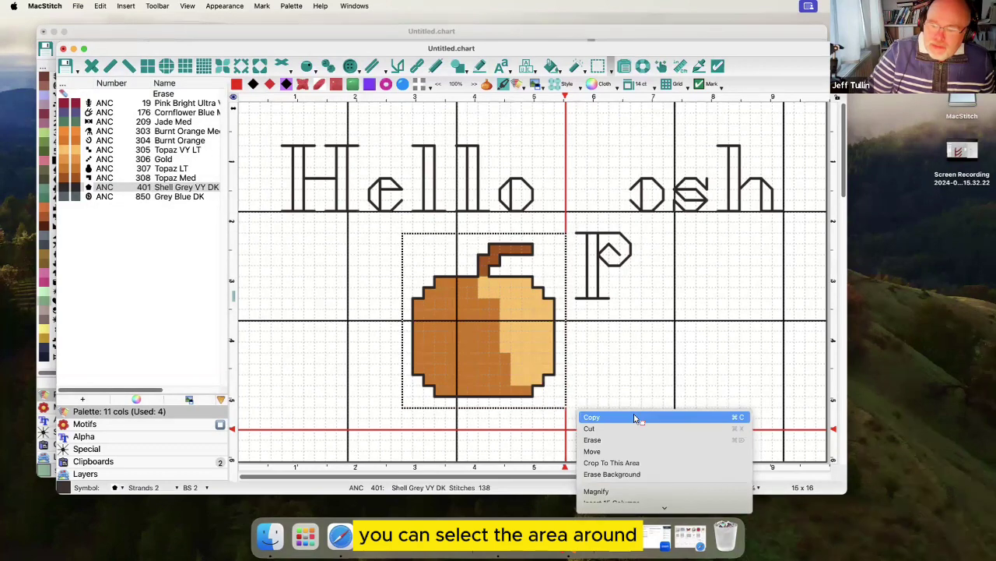
scroll(634, 414, down, 4)
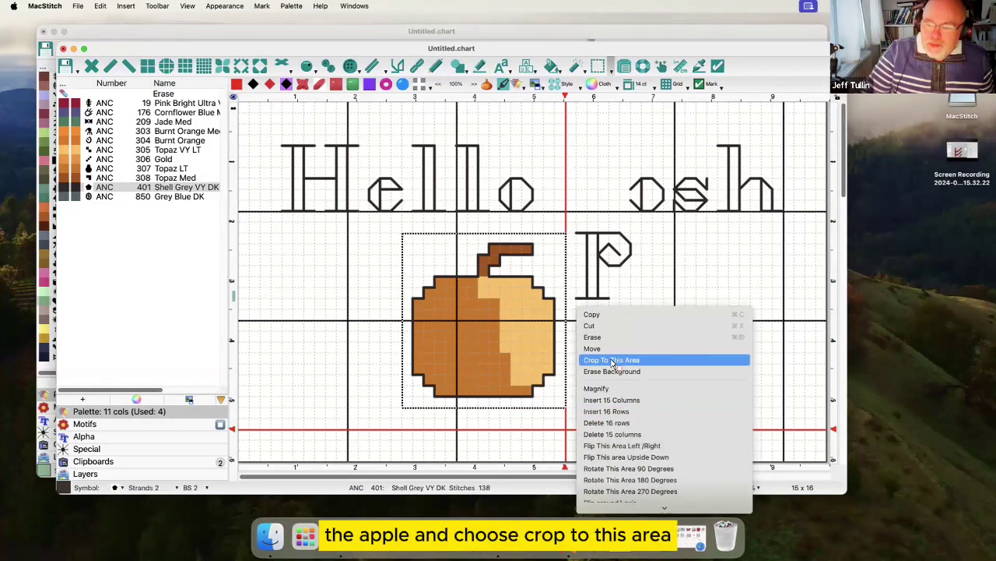
click(612, 360)
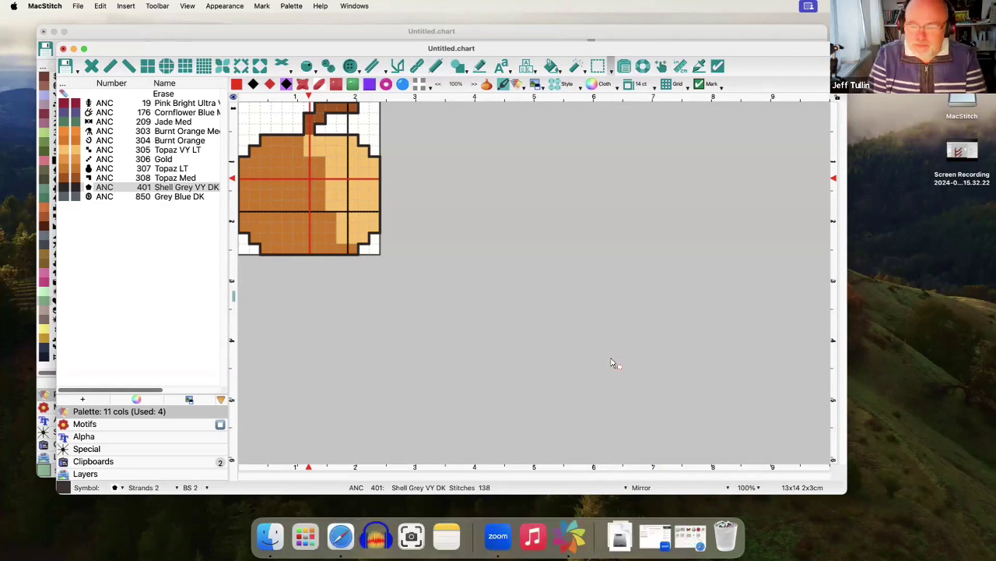
Set the design size to 60 wide by 60 high, declining to resize the design to fit
click(804, 489)
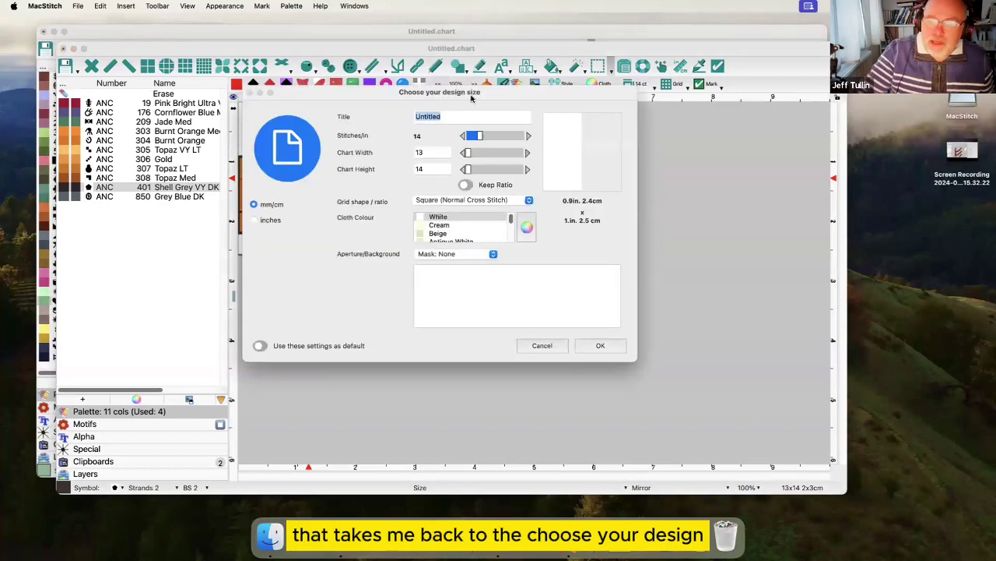
drag(471, 95, 649, 131)
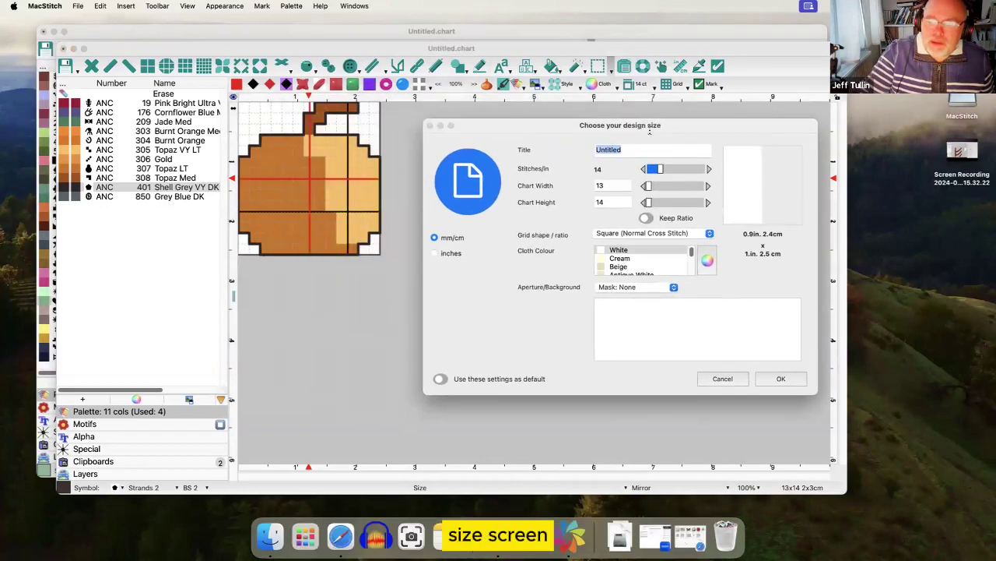
key(Tab)
key(Tab)
key(BackSpace)
text(6)
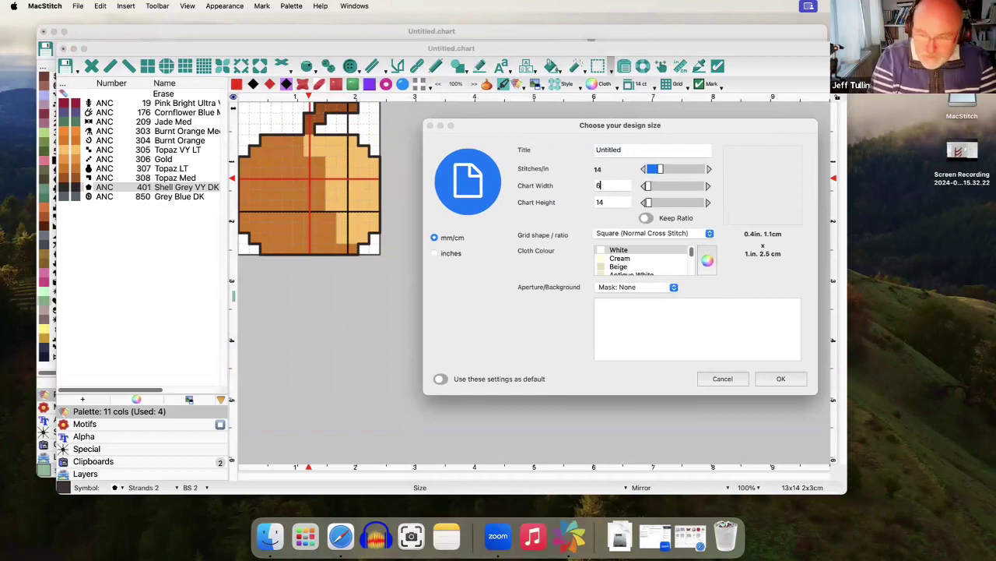
text(0)
key(Tab)
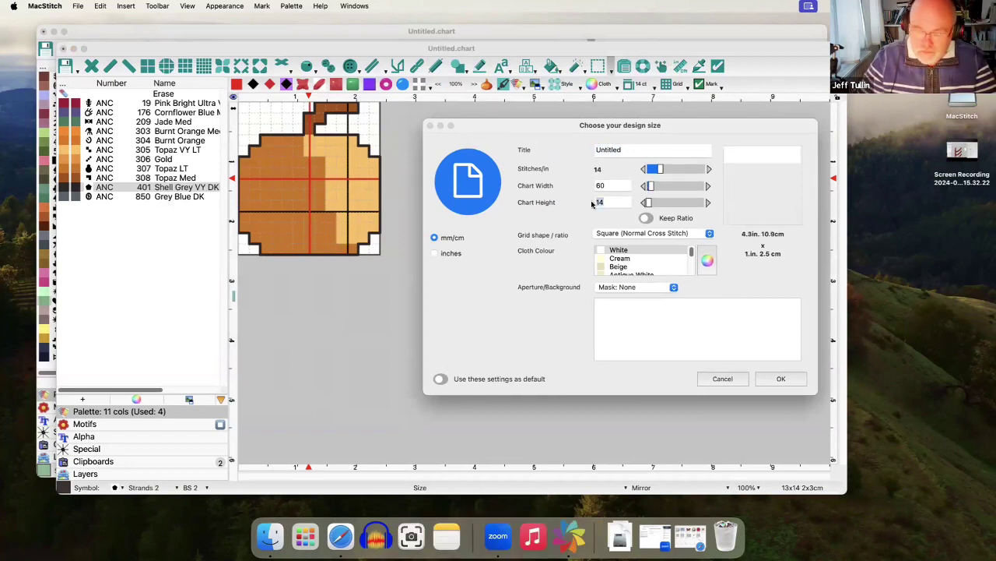
text(60)
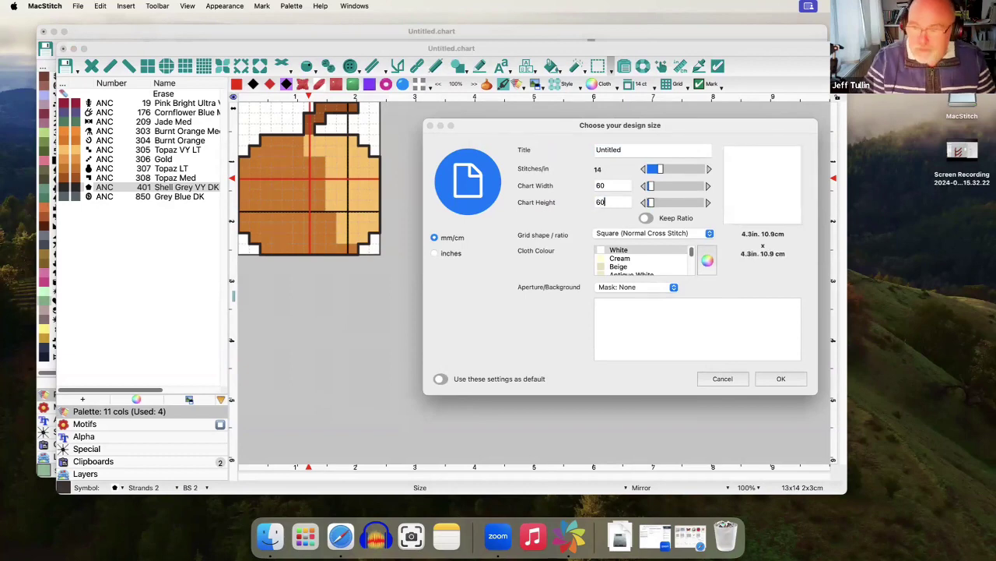
click(778, 378)
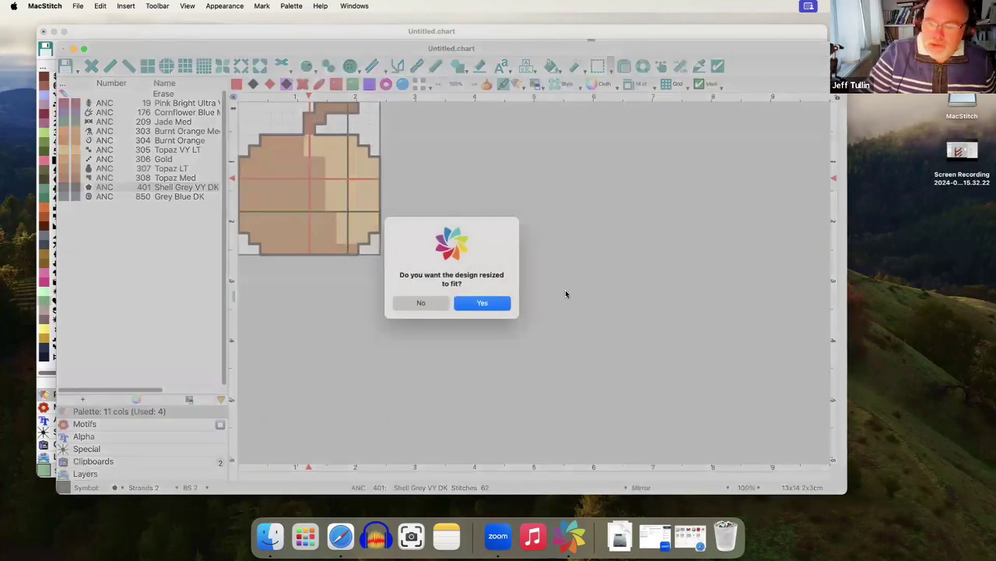
click(426, 305)
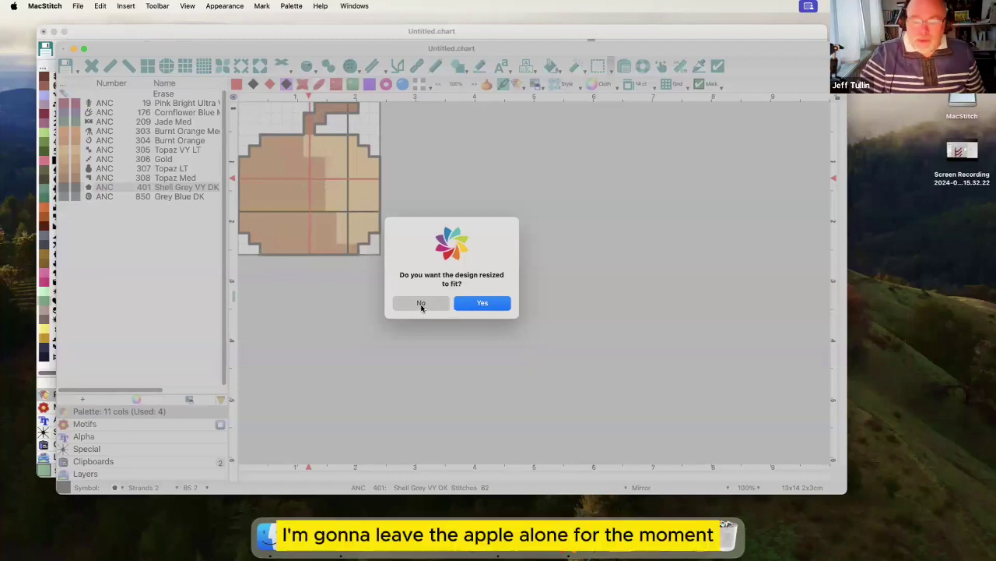
click(420, 303)
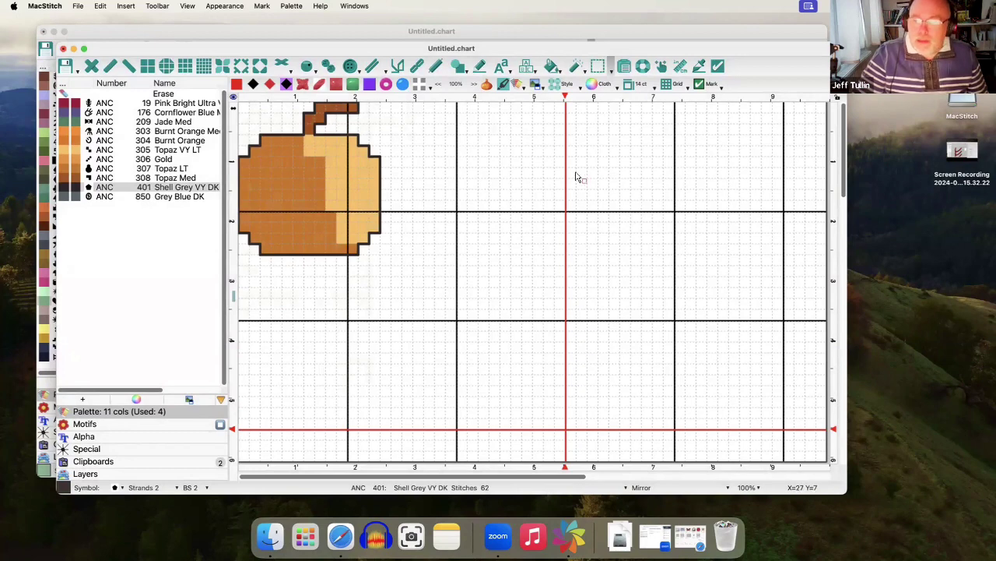
Centre the apple in the enlarged chart using Auto Centre
click(596, 69)
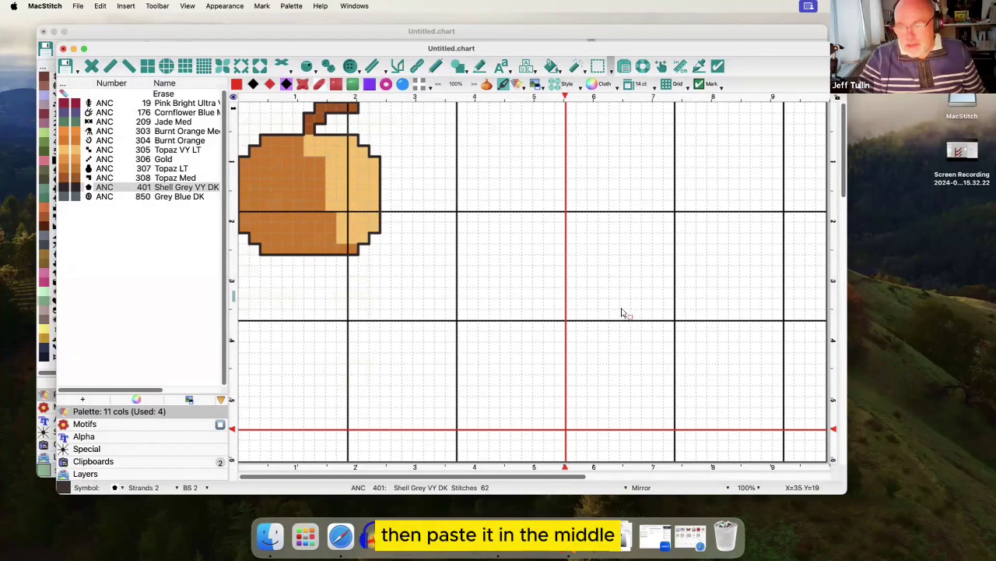
click(101, 6)
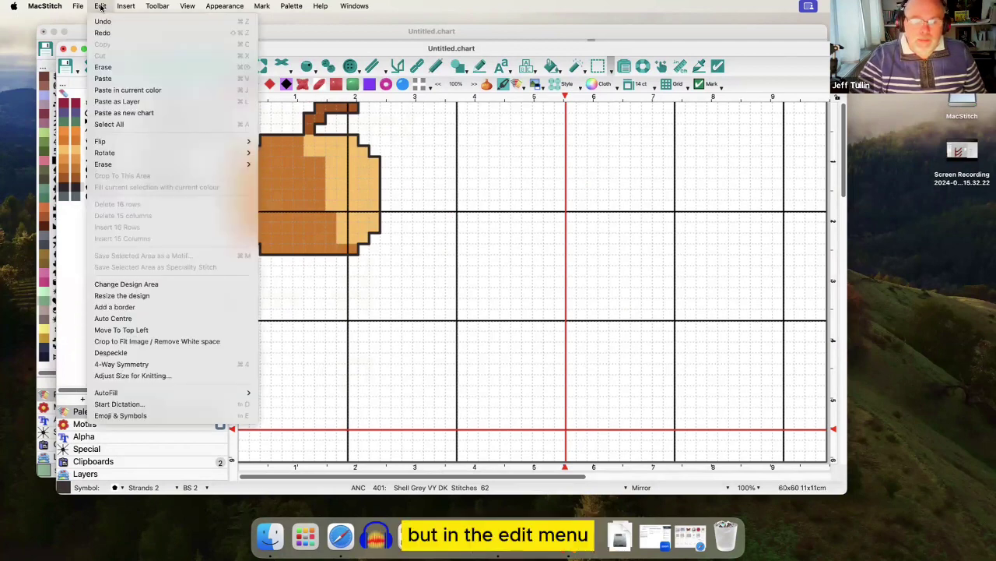
click(120, 319)
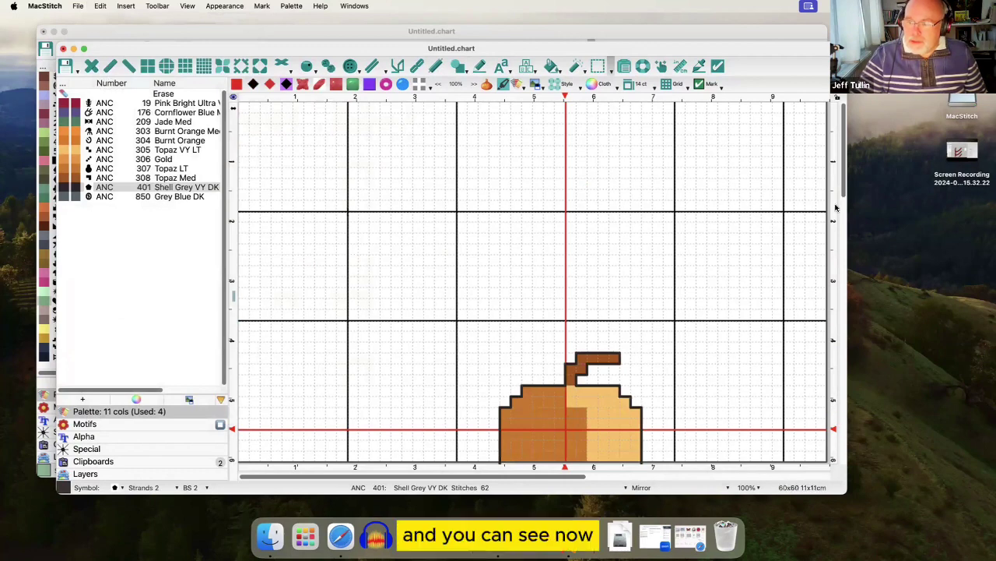
Add a vertical guide line just outside the apple's darker edge and a horizontal one through the top row of its stem
drag(843, 191, 844, 247)
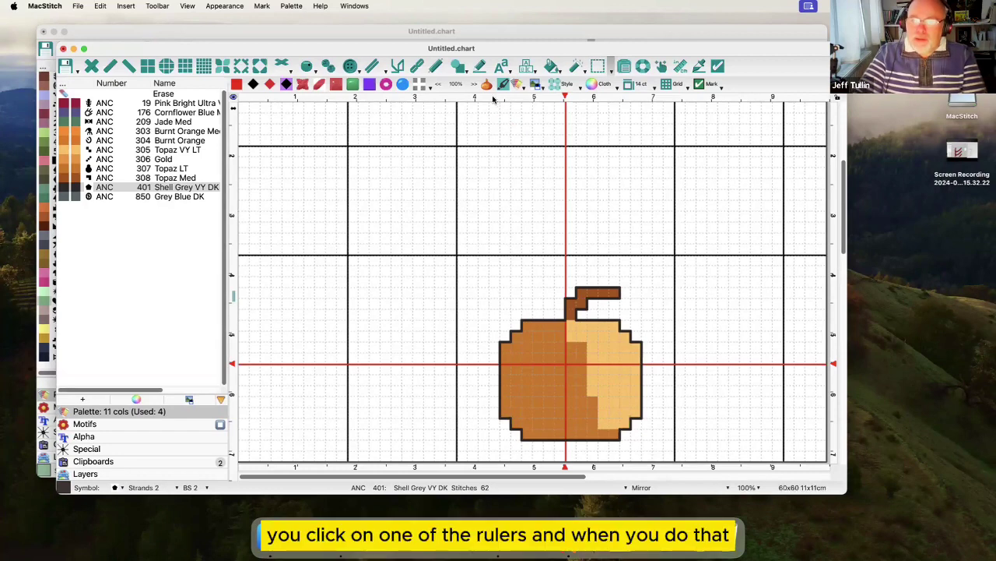
click(493, 98)
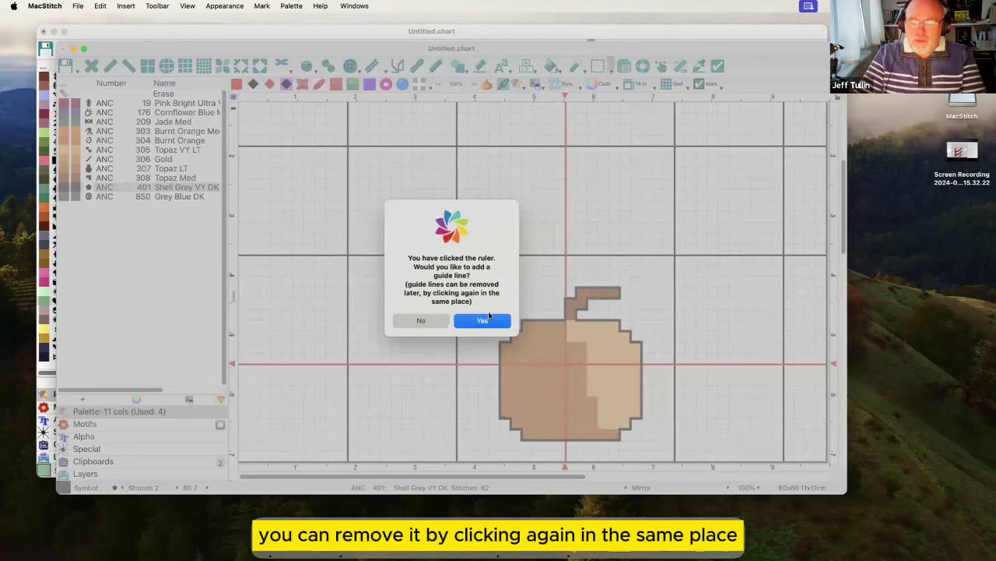
click(484, 322)
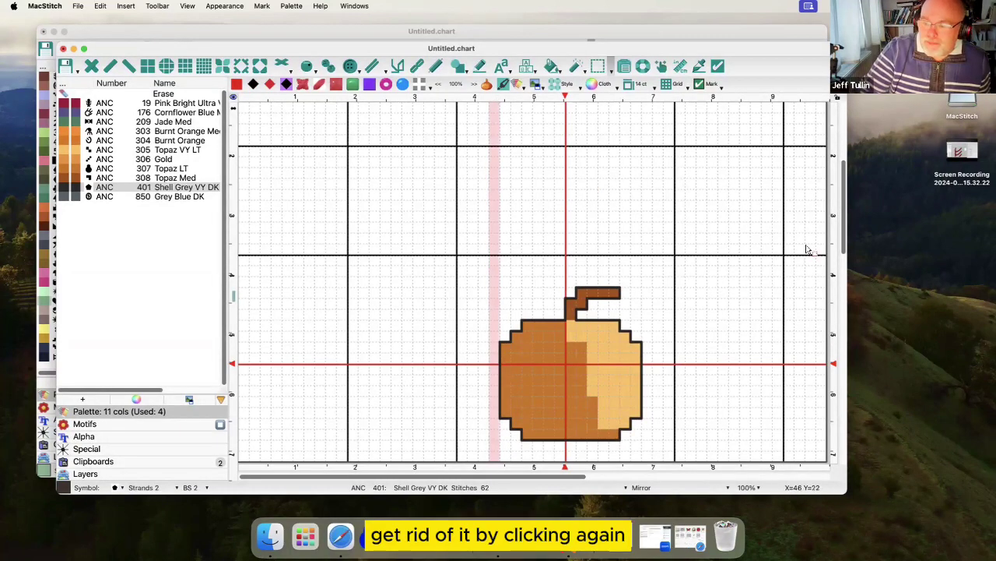
click(835, 292)
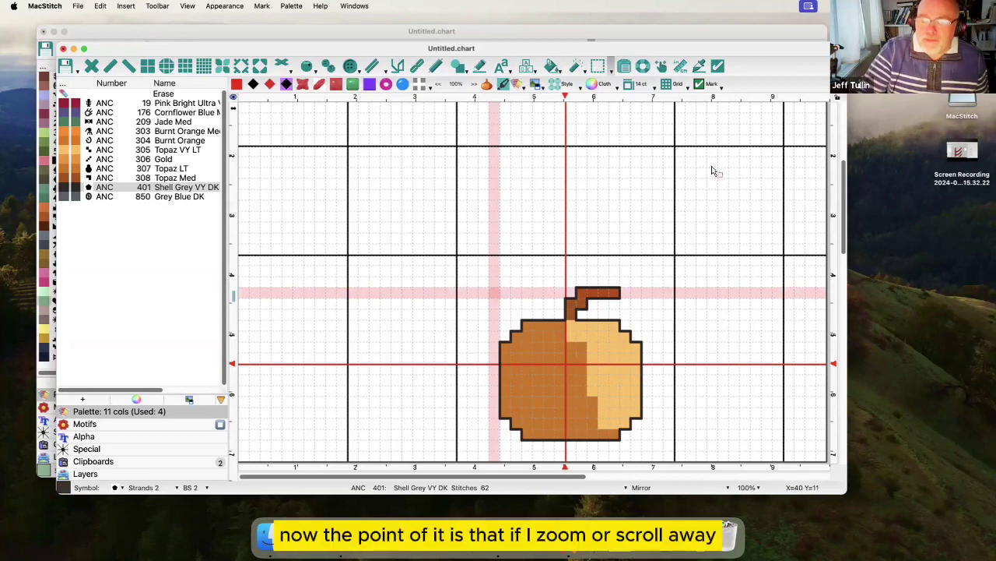
Stitch a square outline of about 8 by 8 stitches in Shell Grey VY DK below the apple, starting against the vertical guide line
drag(842, 180, 845, 426)
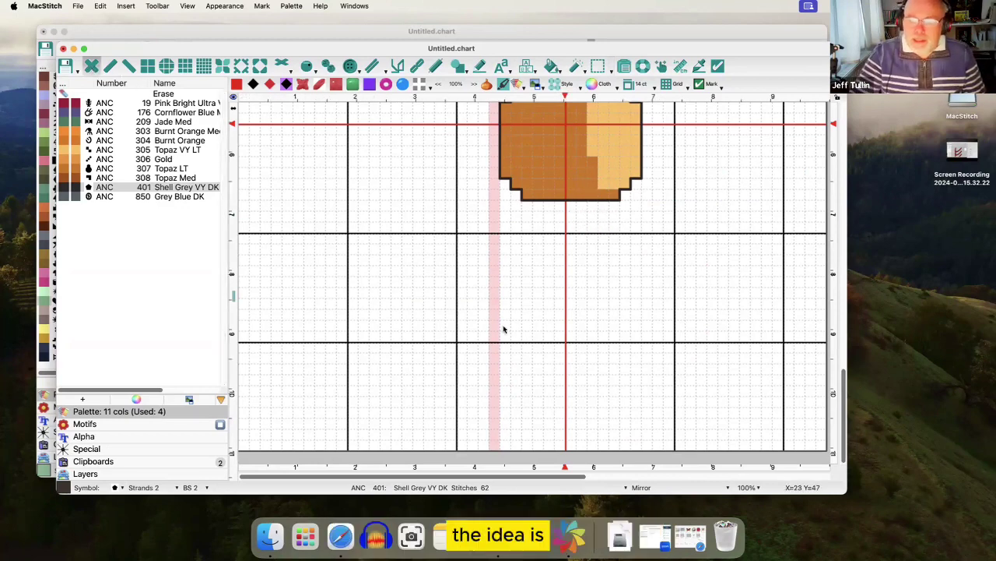
mouse_move(505, 249)
mouse_down()
mouse_move(505, 328)
mouse_move(582, 327)
mouse_move(578, 248)
mouse_move(513, 249)
mouse_move(523, 283)
mouse_move(530, 272)
mouse_move(556, 282)
mouse_up()
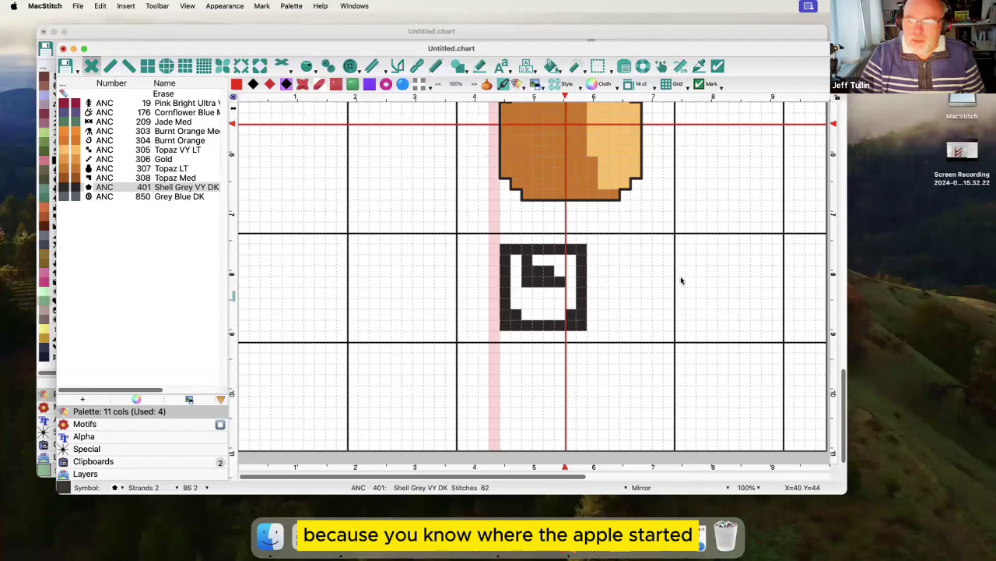
drag(841, 369, 841, 294)
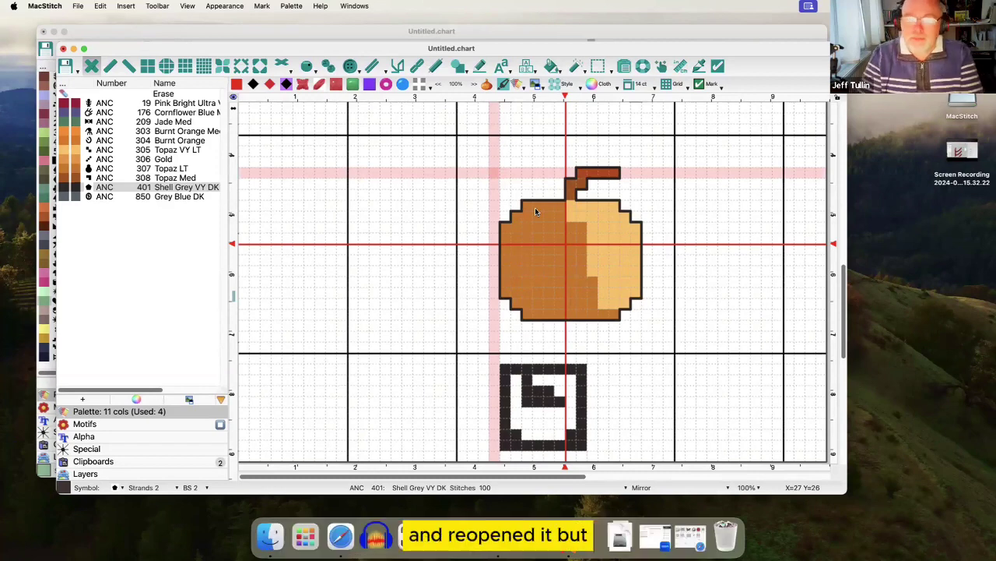
Set the Pink Guidelines option to None
click(224, 6)
click(225, 6)
click(227, 7)
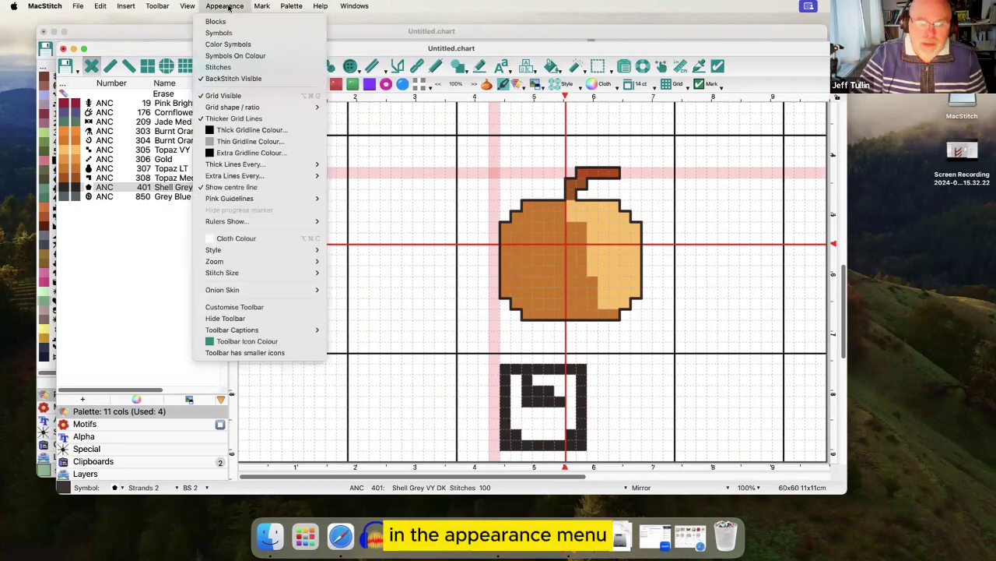
mouse_move(296, 204)
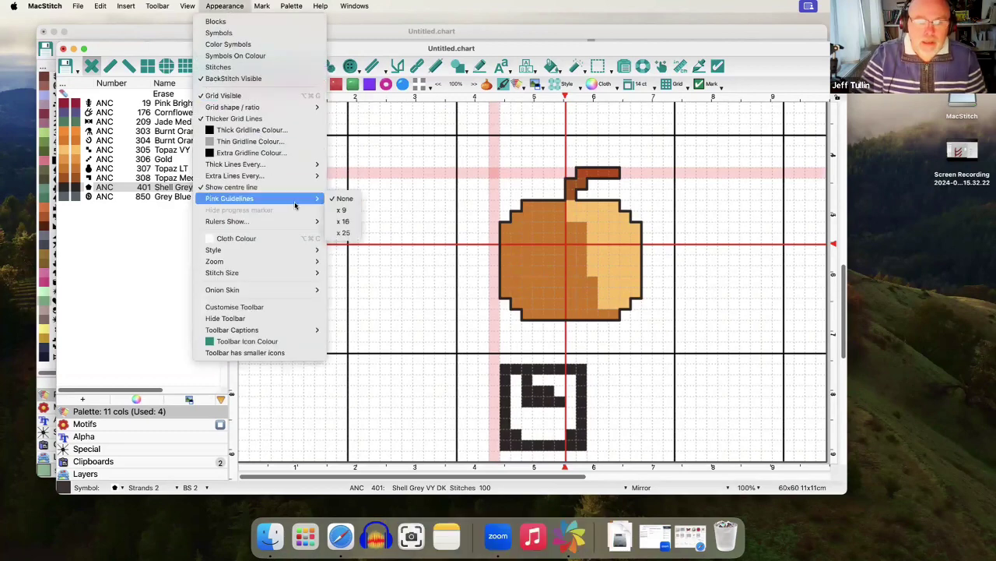
click(348, 200)
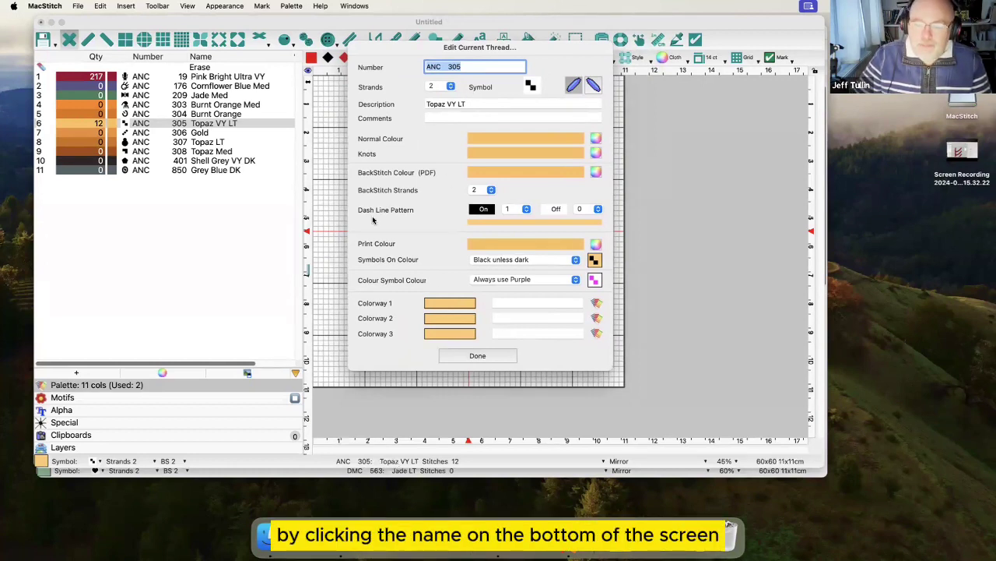
Review the strand and symbol choices for thread ANC 305, keeping 2 strands and the current symbol
click(451, 87)
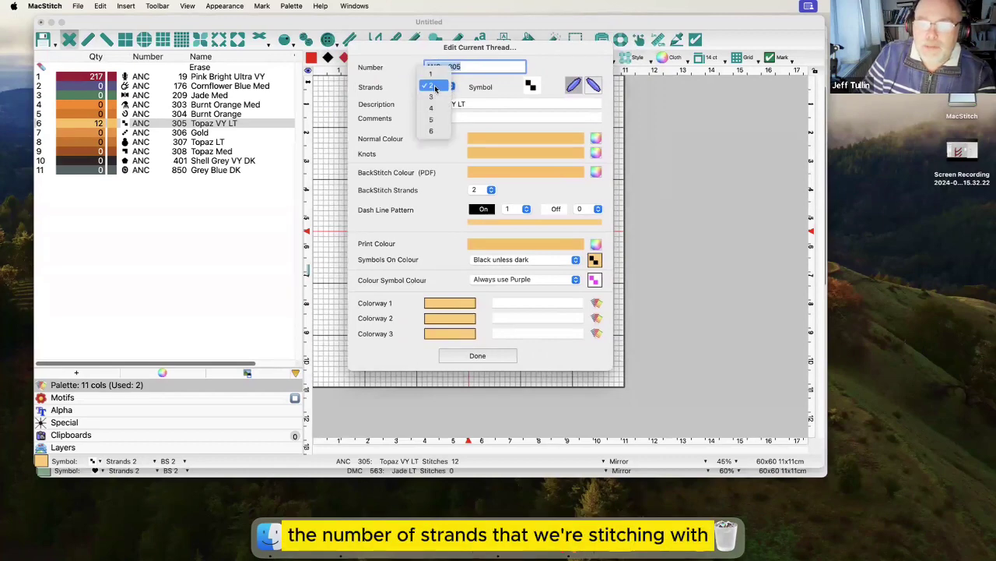
click(434, 86)
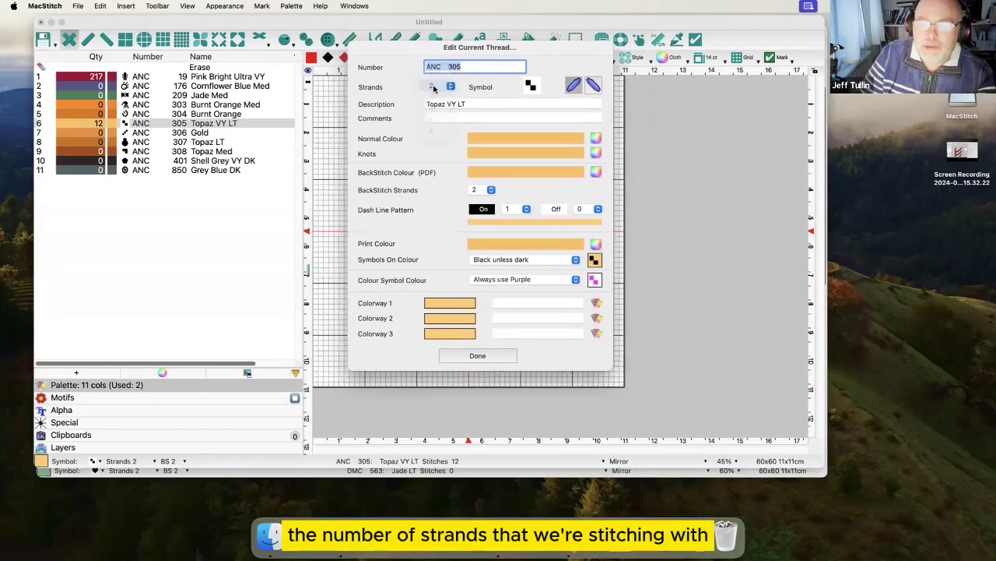
click(533, 87)
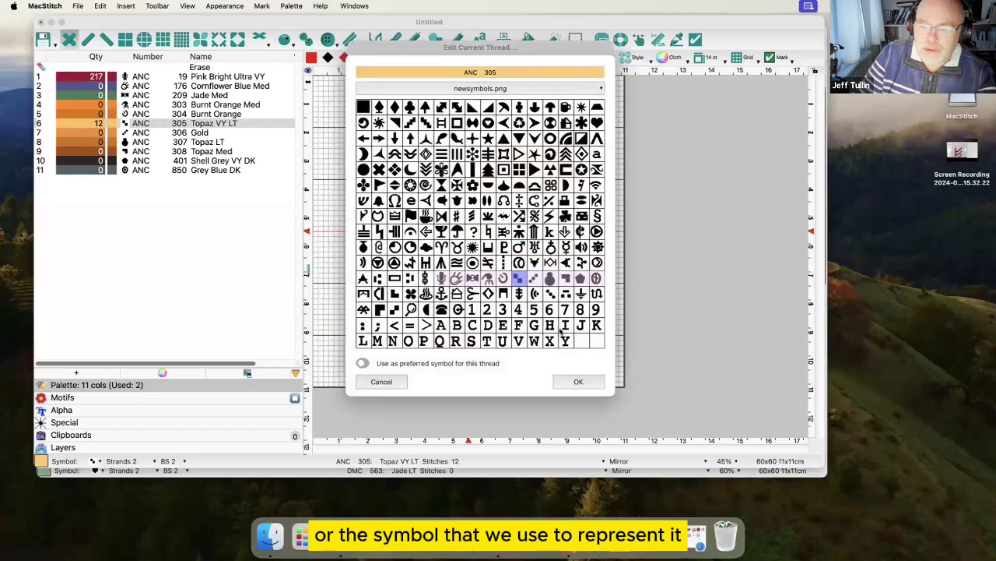
click(580, 382)
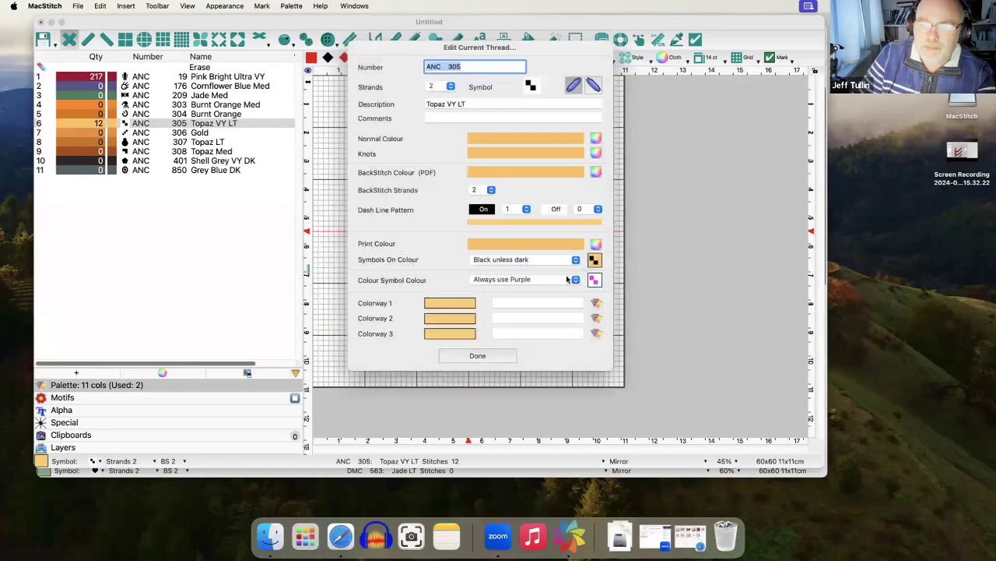
Add the comment "Try using metallic" to thread ANC 305
click(479, 102)
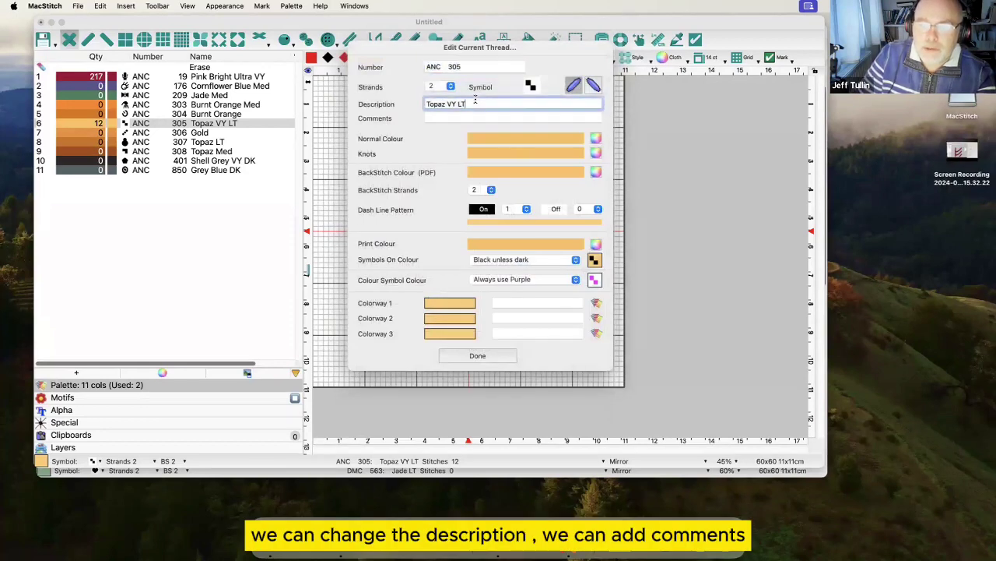
click(470, 115)
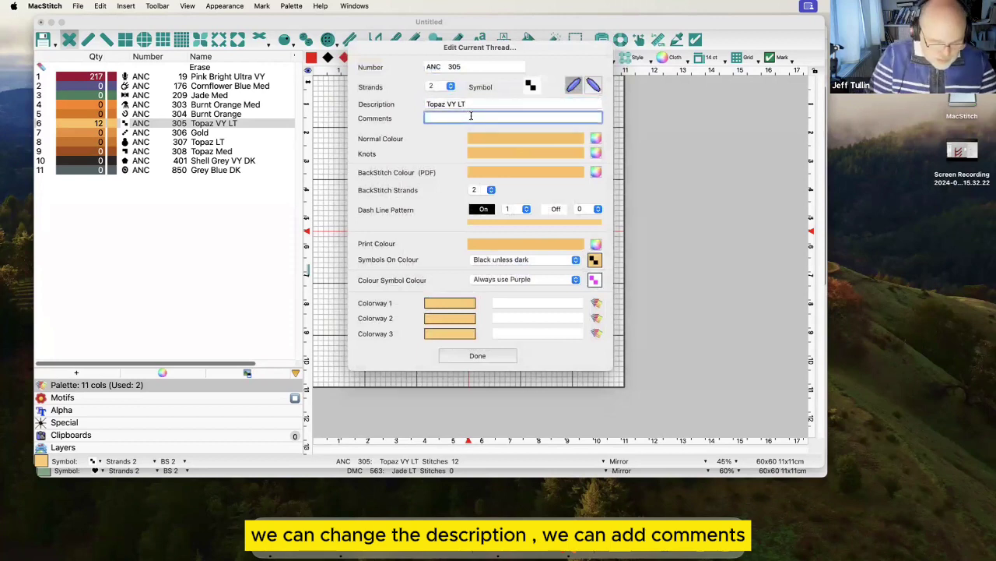
text(Try)
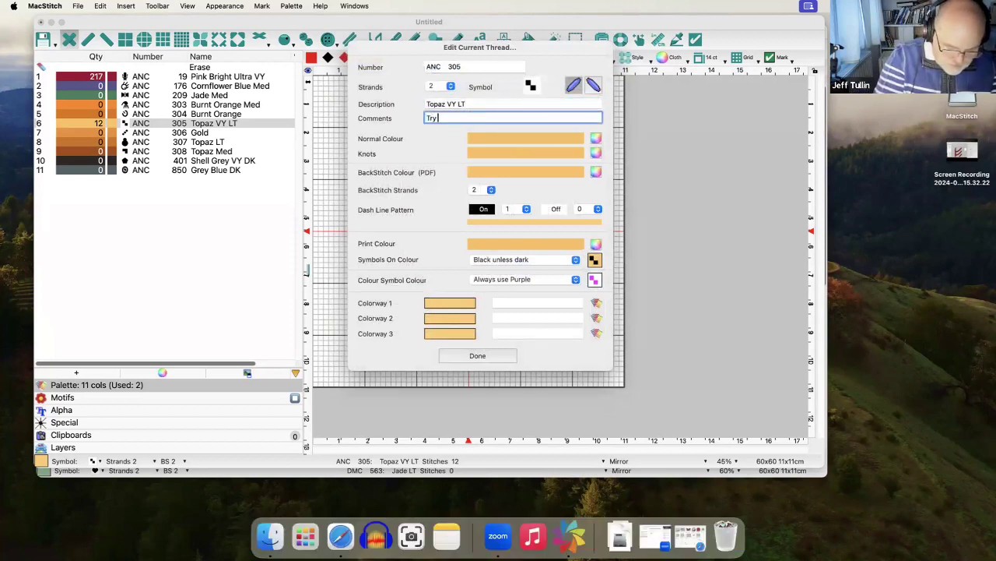
text( usi)
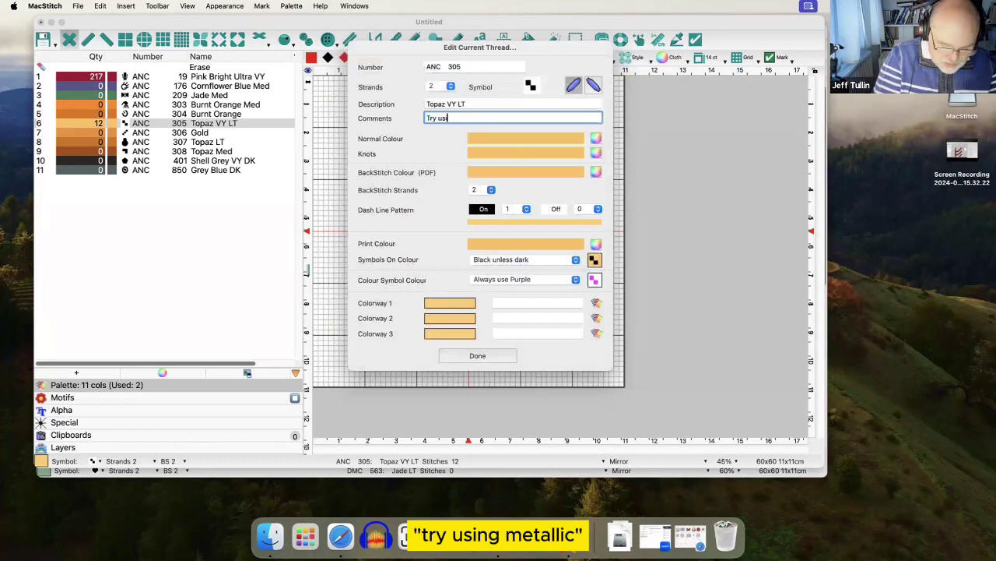
text(ng metall)
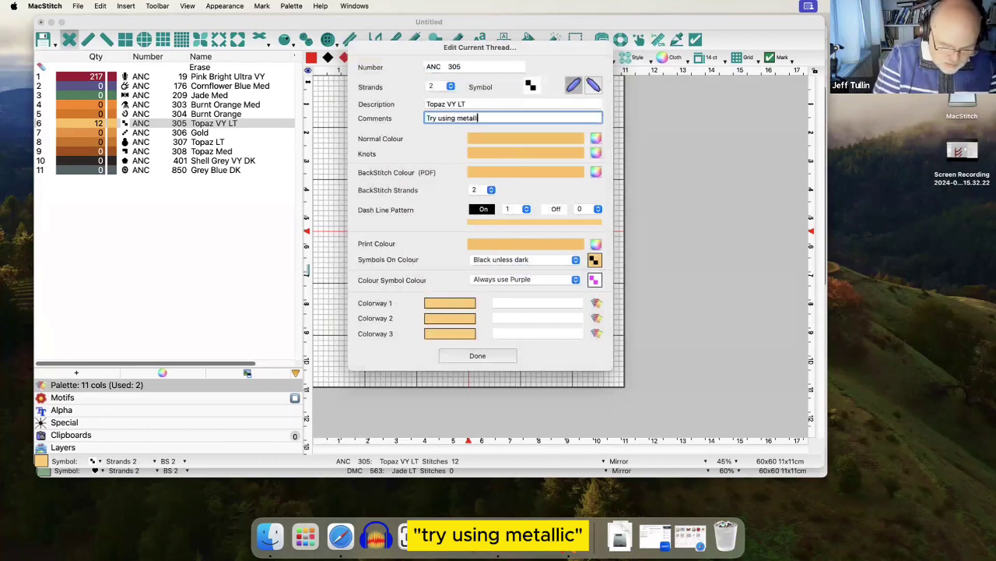
text(ic)
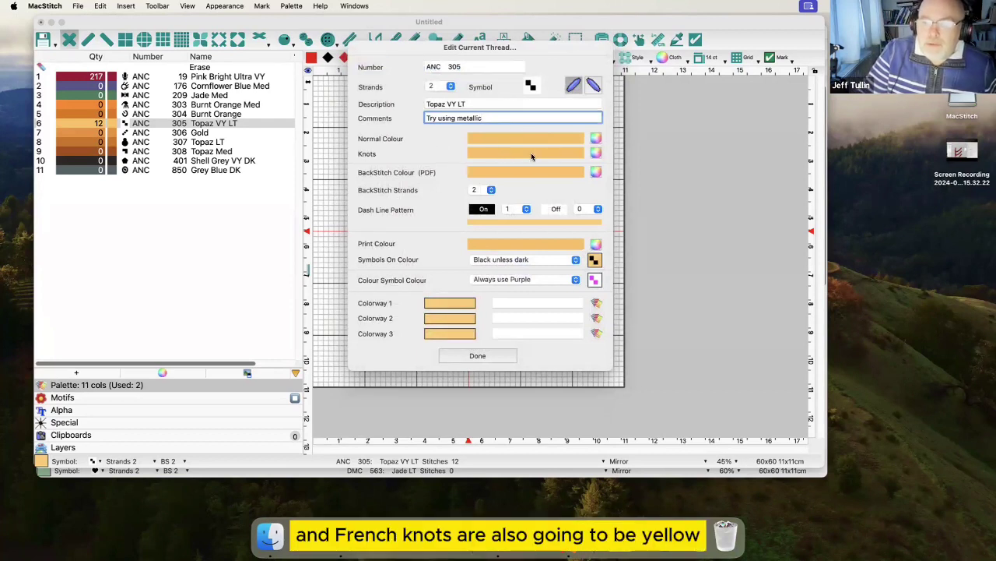
Override thread ANC 305's knots colour with a pink of RGB 232, 154, 182 and its backstitch colour with a light purple
click(598, 155)
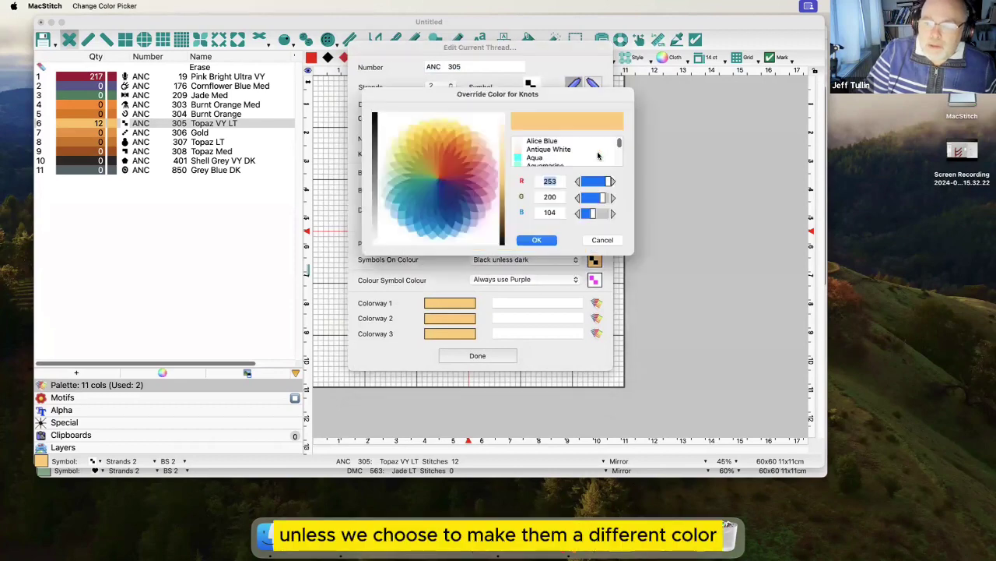
click(495, 179)
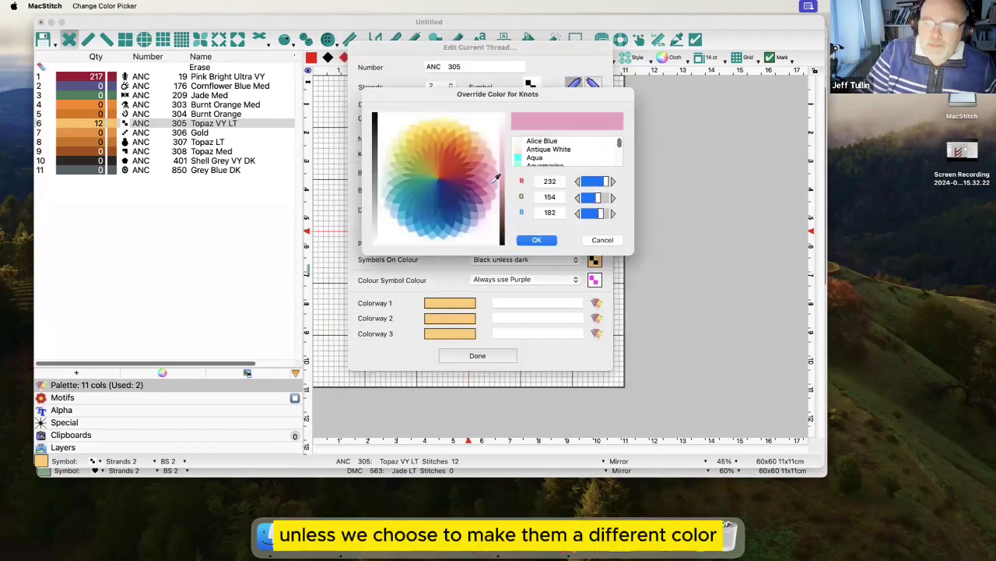
click(536, 240)
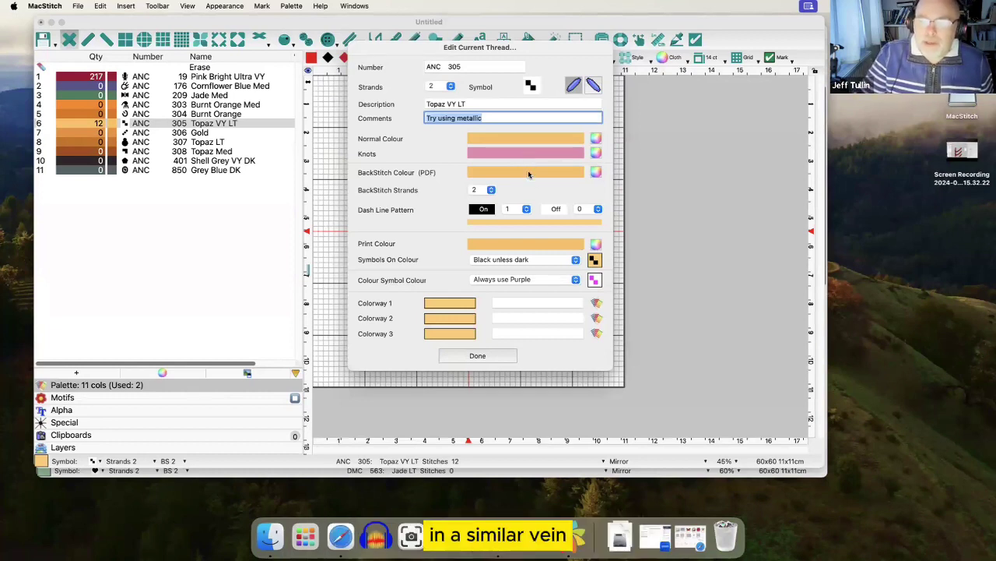
click(596, 172)
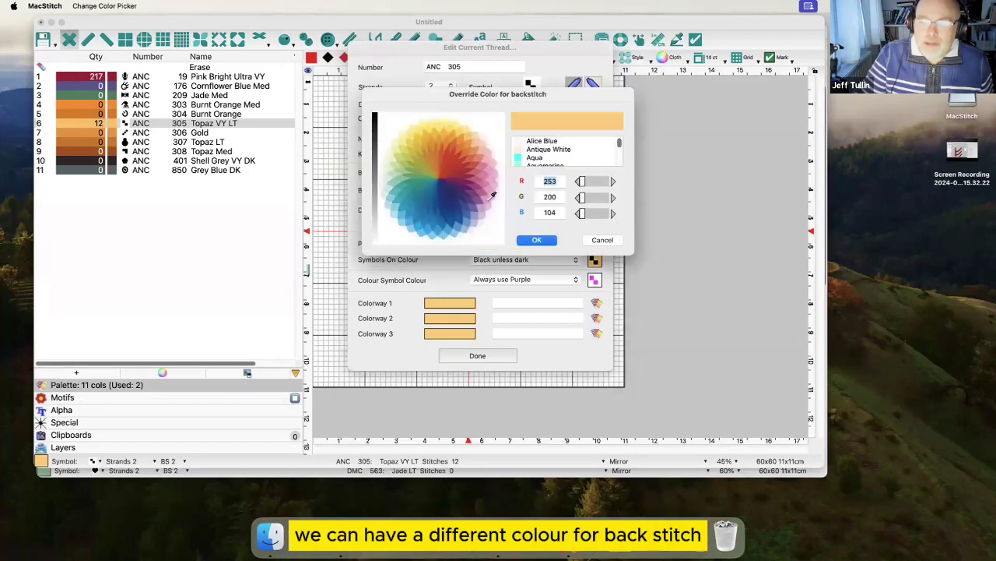
click(480, 197)
click(539, 241)
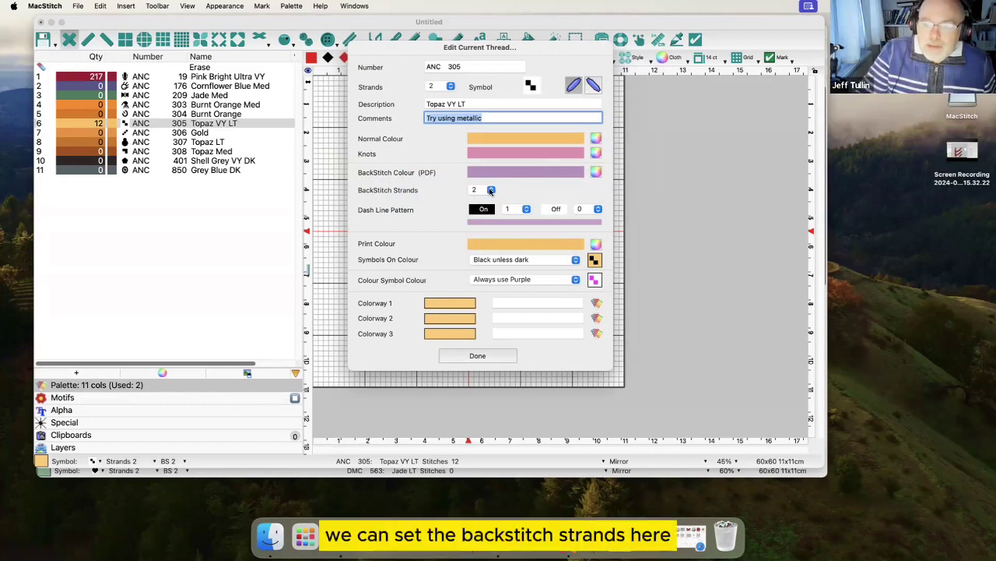
Set the backstitch dash line pattern of thread ANC 305 to 3 on and 2 off, and finish editing the thread
click(526, 208)
click(509, 231)
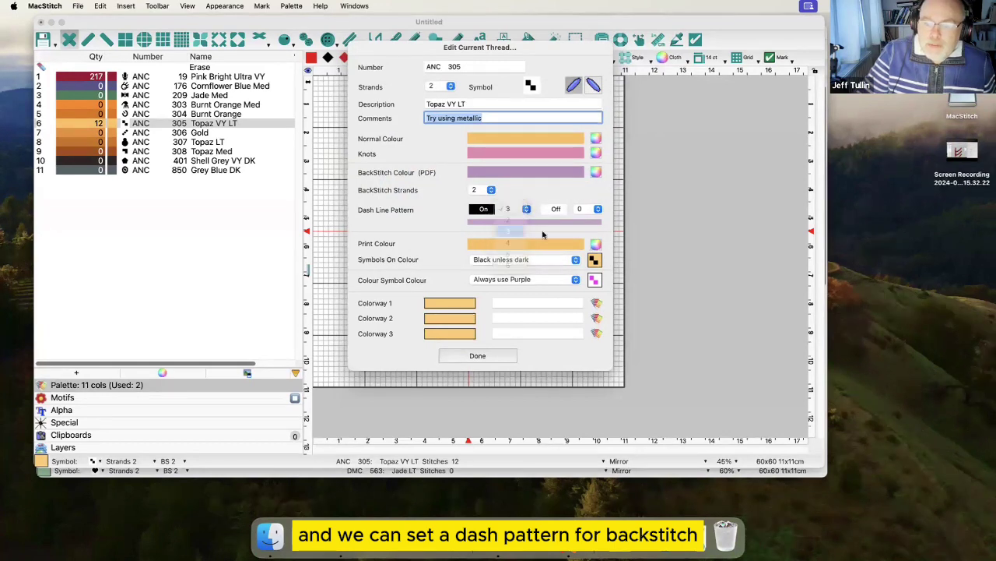
click(597, 209)
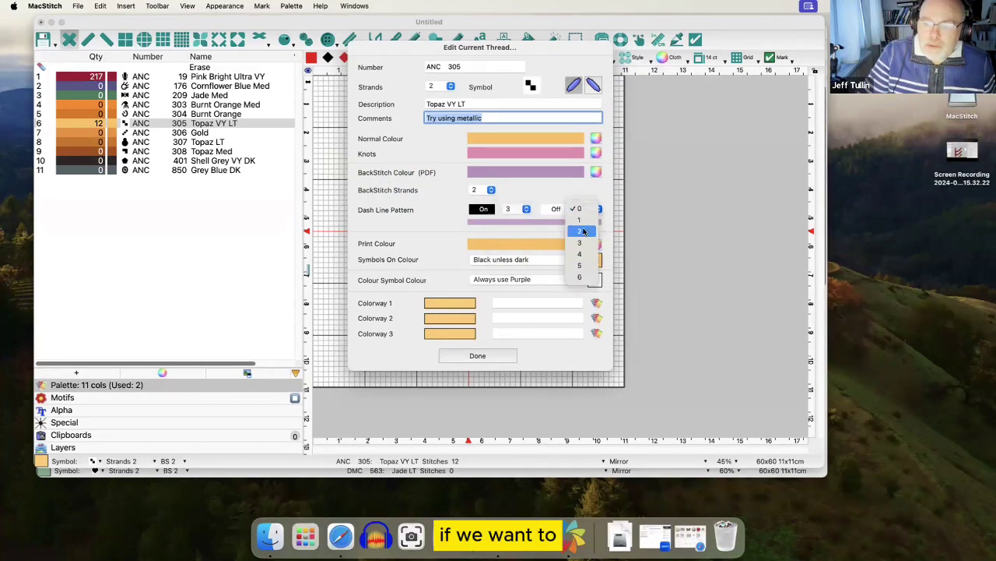
click(583, 231)
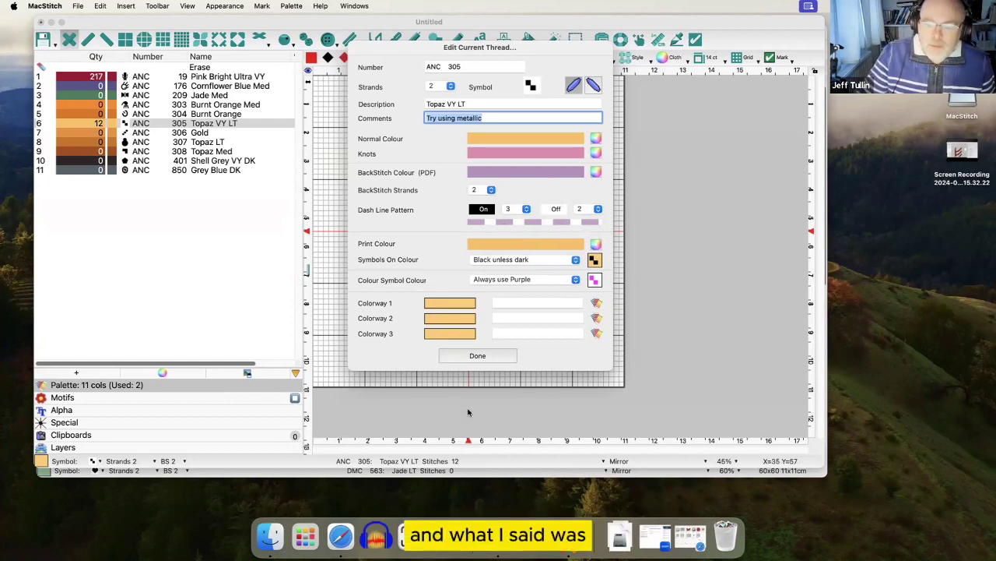
click(481, 355)
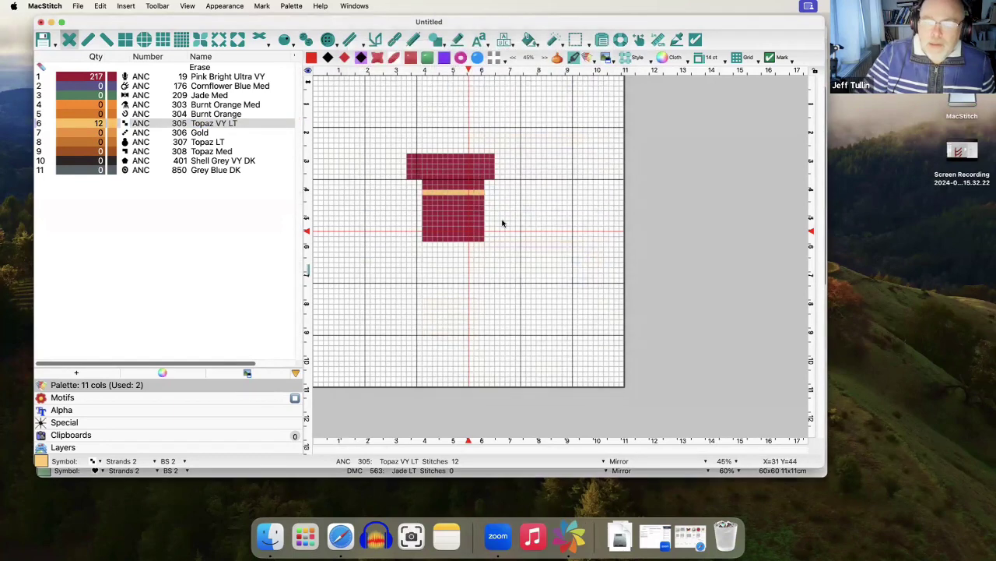
Assign Anchor Silks thread ANC 97 Violet LT as Colorway 1 of the Pink Bright Ultra VY thread, ANC 19
click(448, 171)
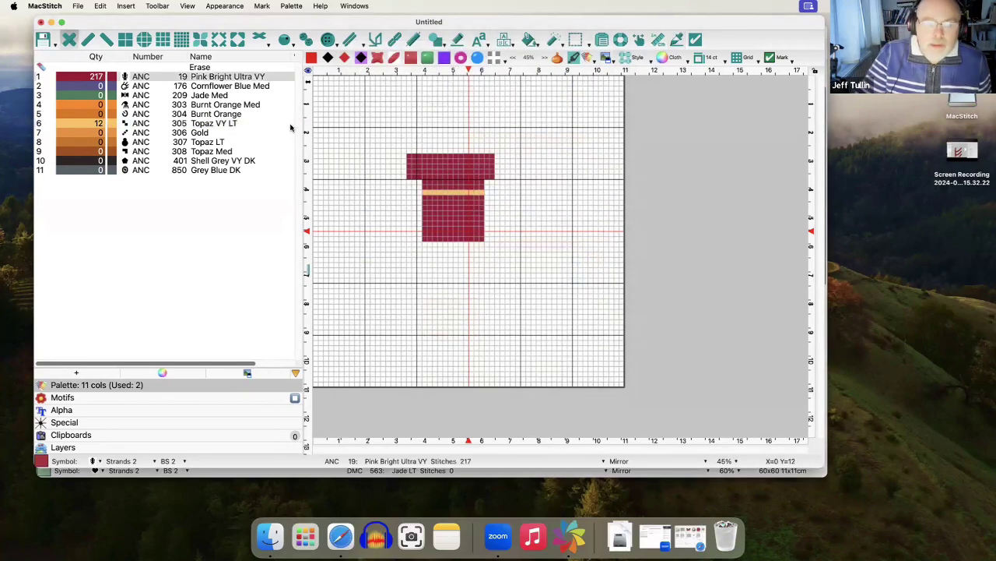
double_click(419, 464)
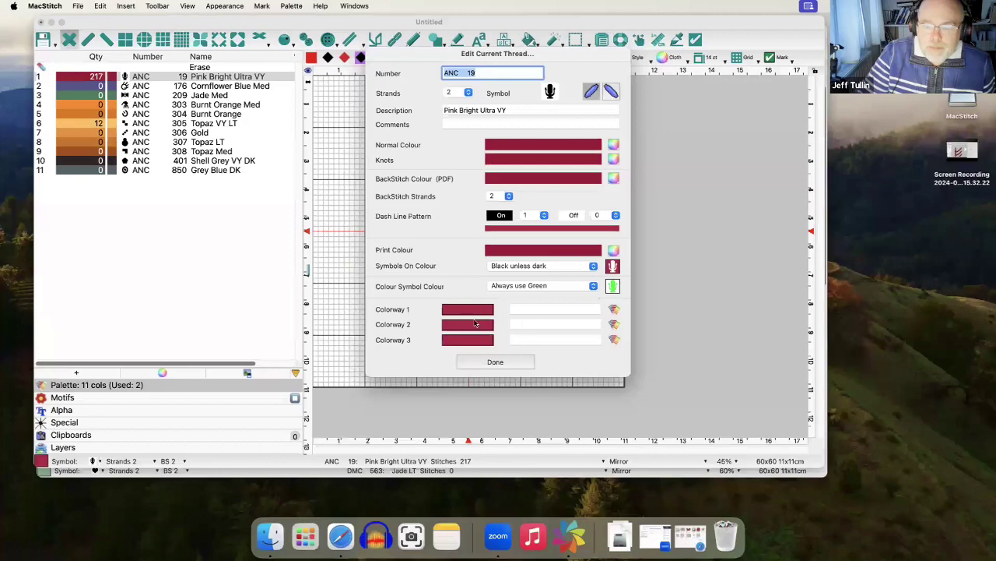
click(614, 312)
scroll(554, 192, down, 10)
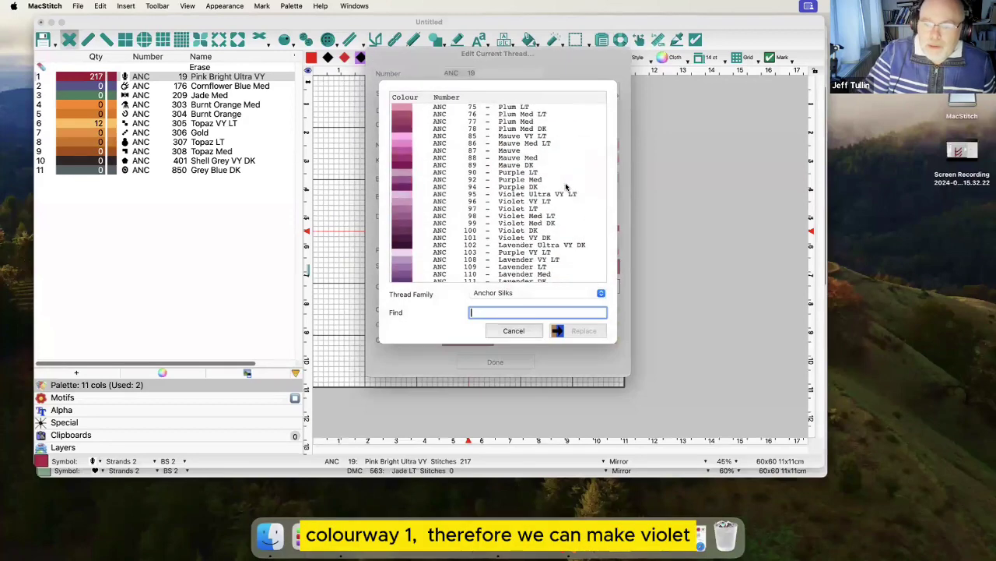
click(504, 167)
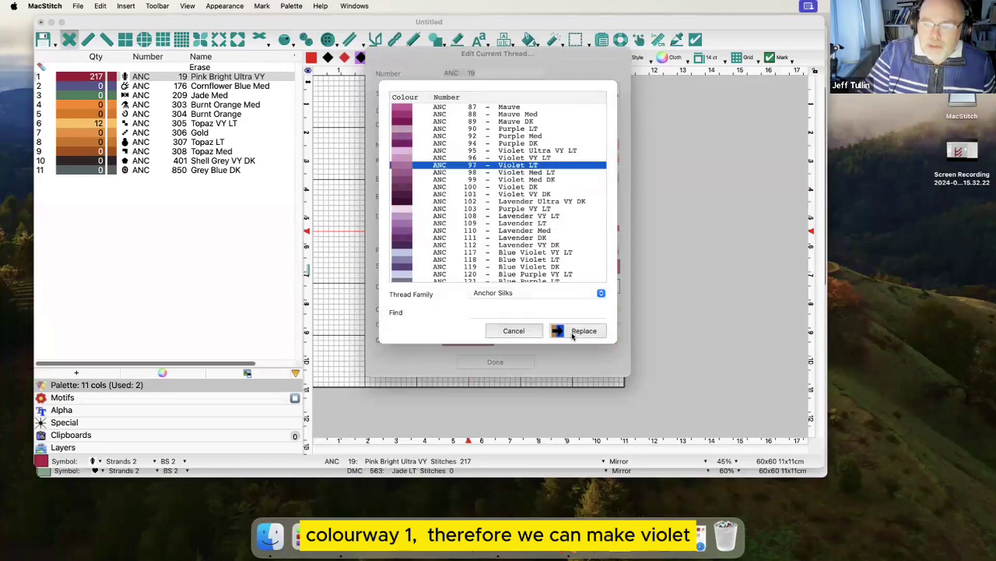
click(576, 331)
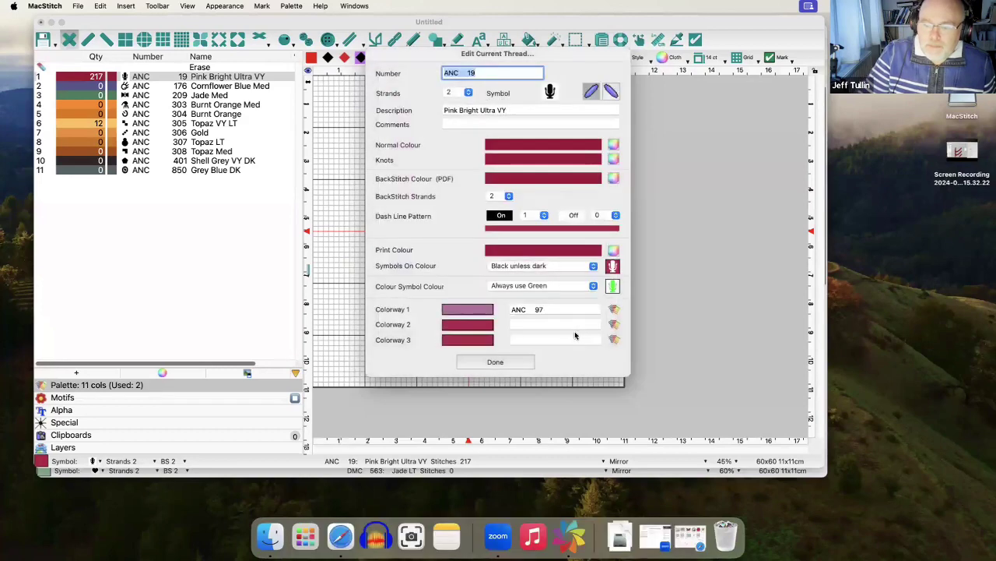
Assign ANC 203 Emerald Green Ultra as Colorway 2 of thread ANC 19
click(614, 328)
scroll(535, 232, down, 20)
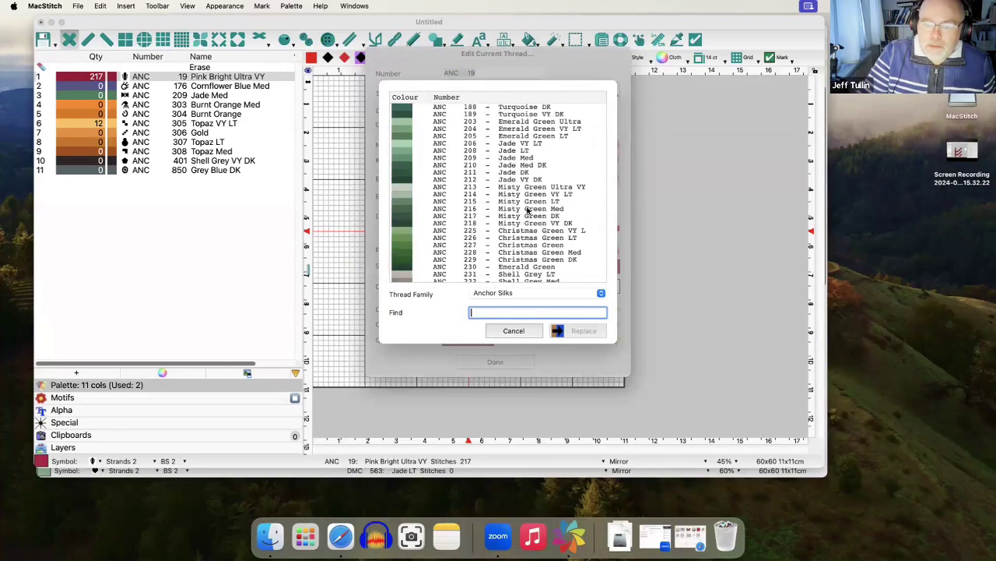
scroll(527, 206, up, 2)
click(522, 166)
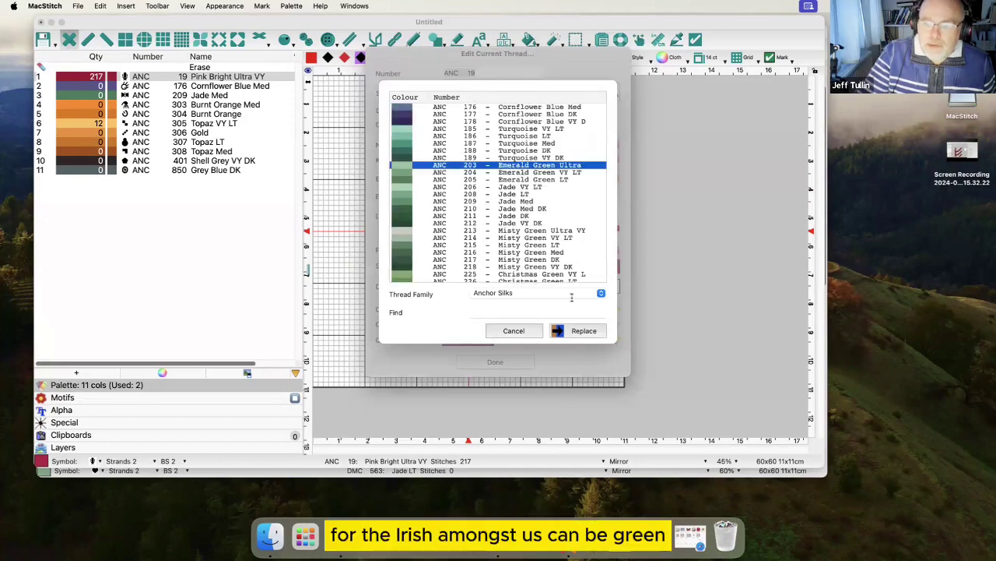
click(582, 333)
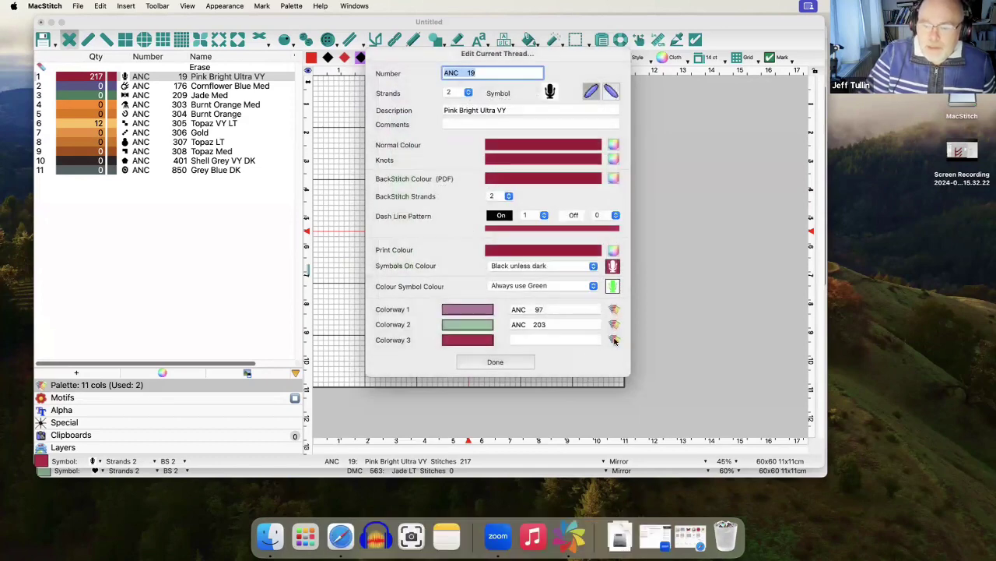
Assign ANC 175 Cornflower Blue LT as Colorway 3 of thread ANC 19 and finish editing the thread
click(604, 337)
scroll(546, 219, down, 20)
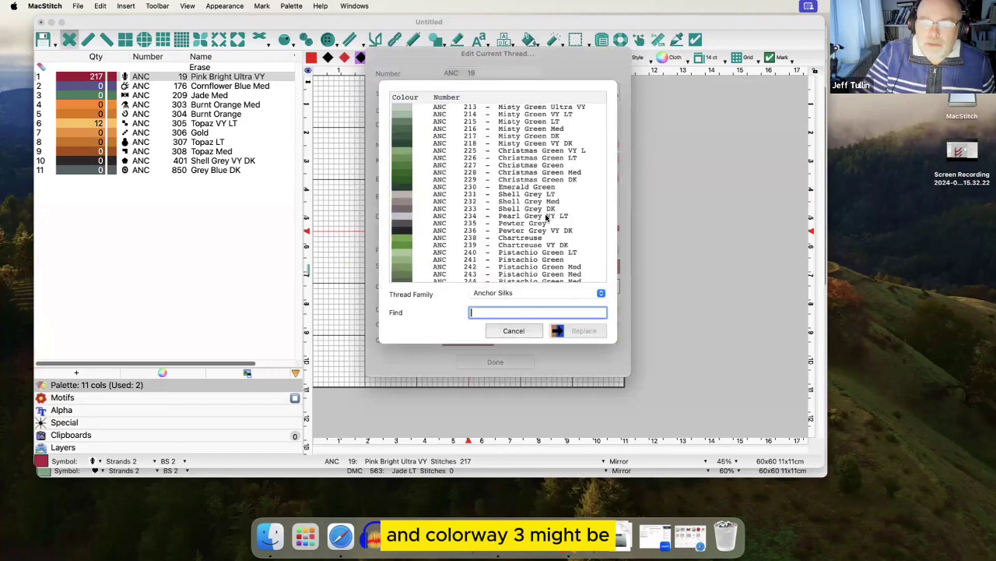
scroll(547, 219, up, 15)
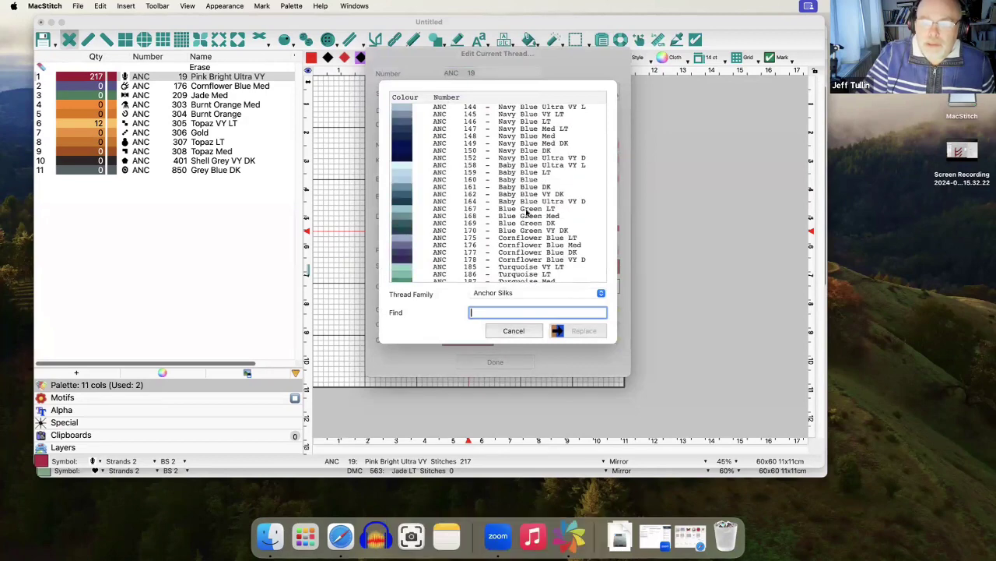
click(527, 241)
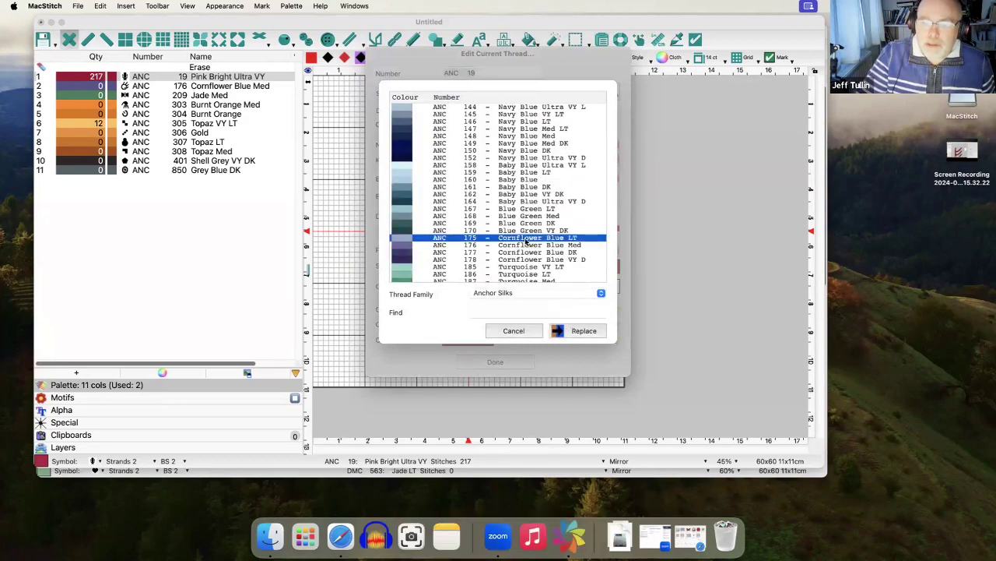
click(576, 330)
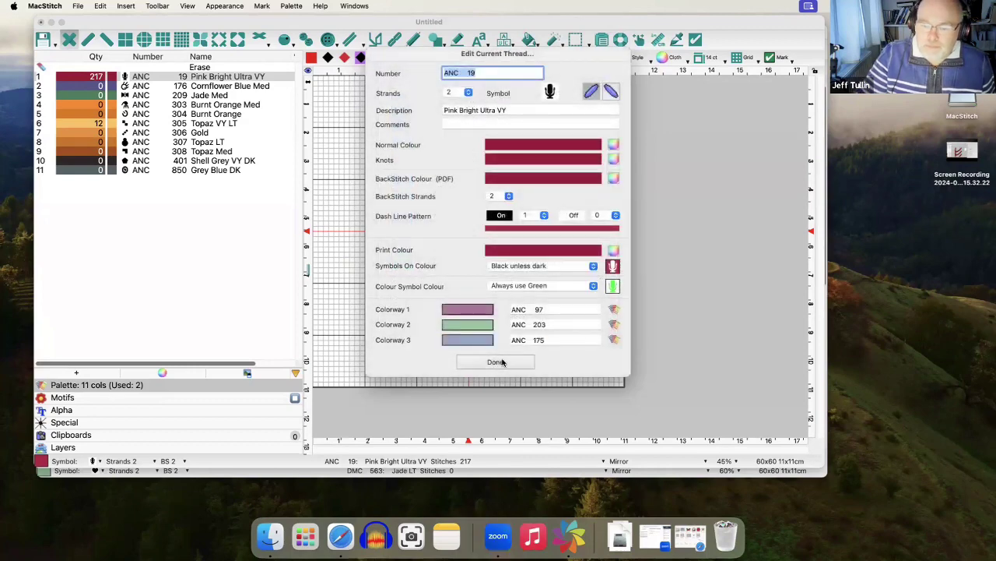
click(502, 362)
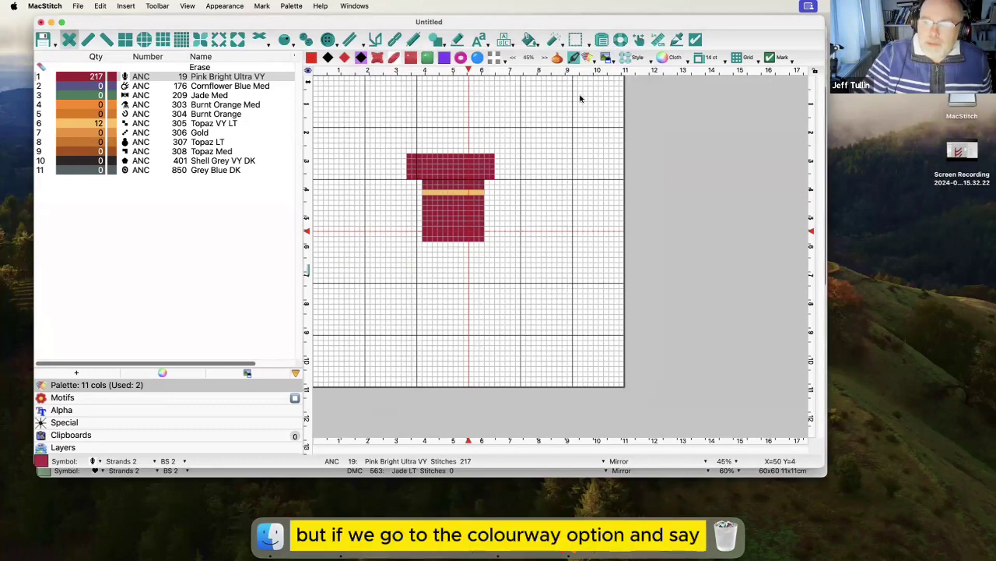
View the chart in Colorway 1, Colorway 2 and Colorway 3 in turn
click(590, 59)
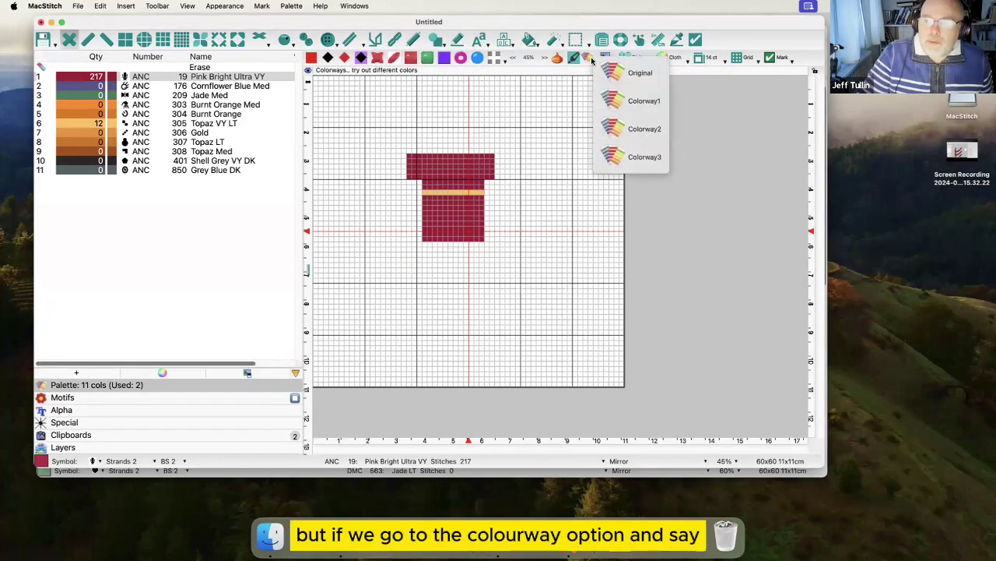
click(614, 99)
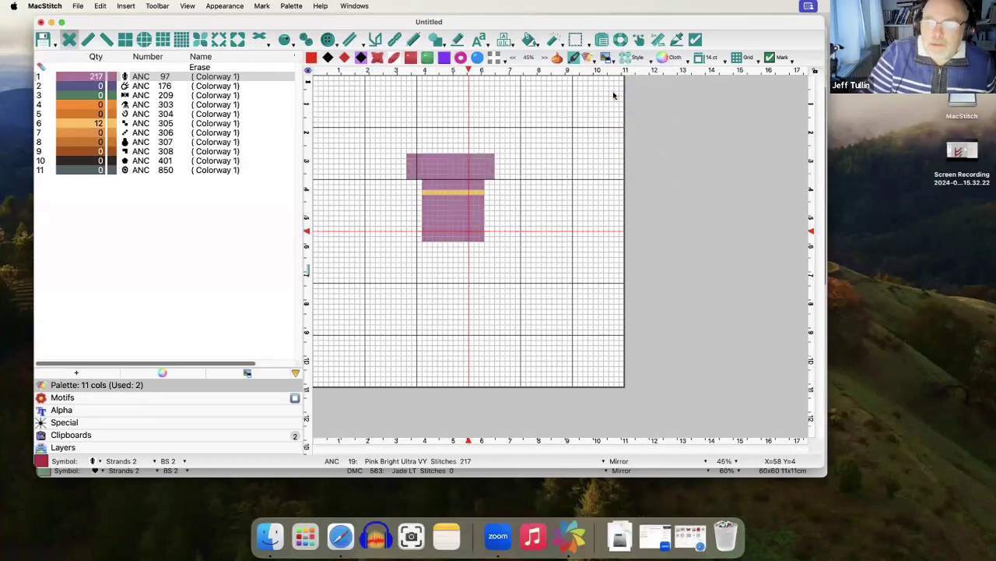
click(589, 59)
click(621, 130)
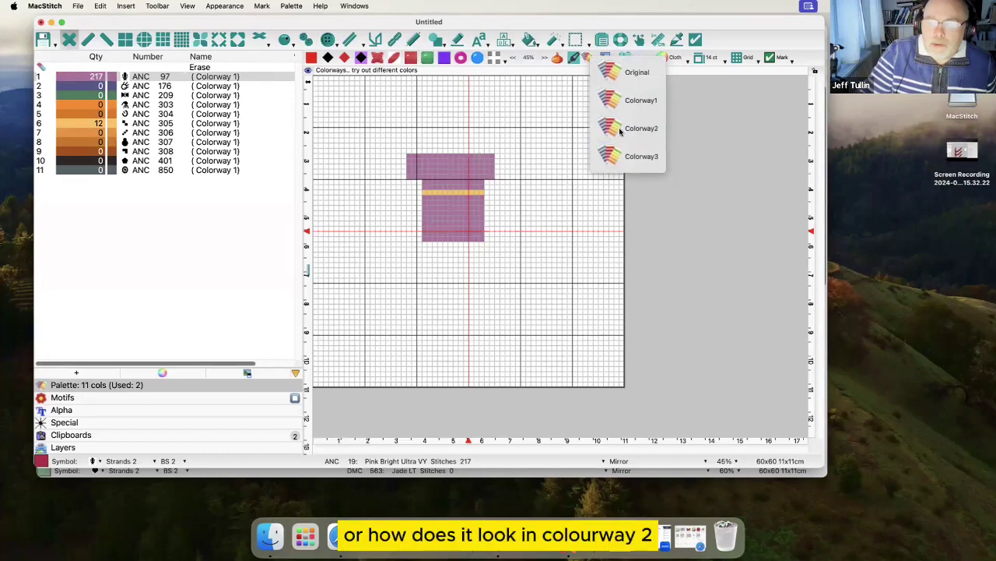
click(580, 64)
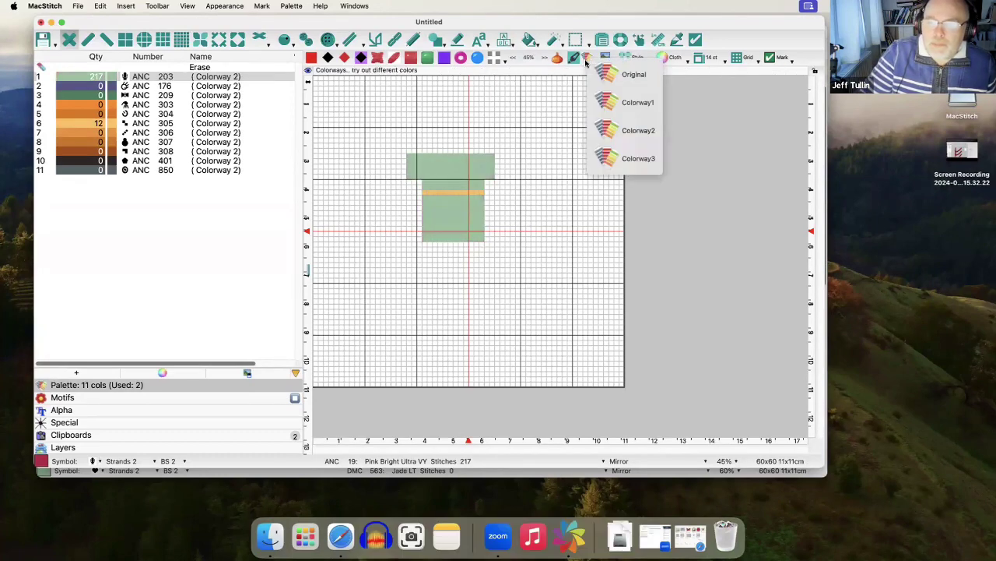
click(620, 161)
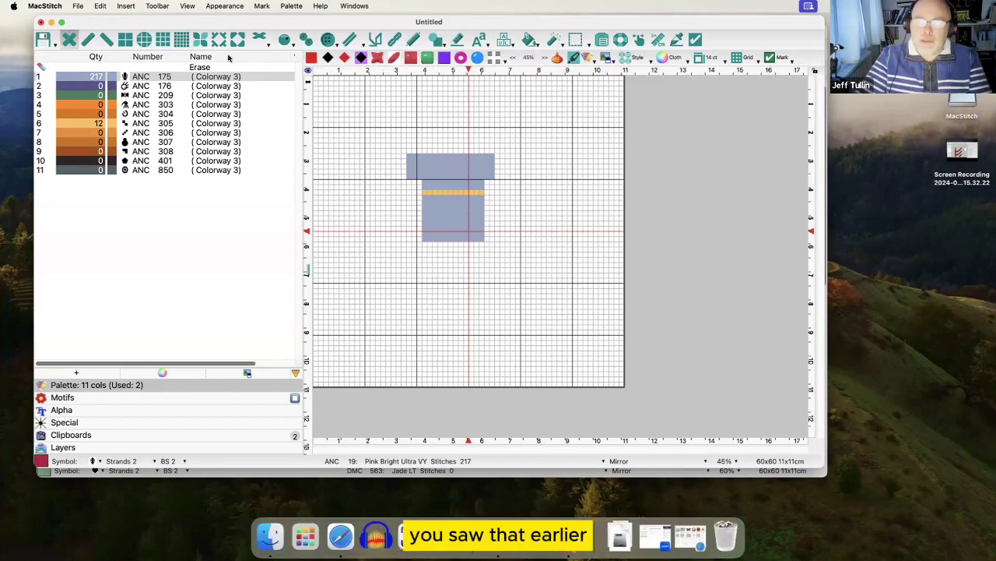
Close the untitled chart without saving its changes
click(40, 23)
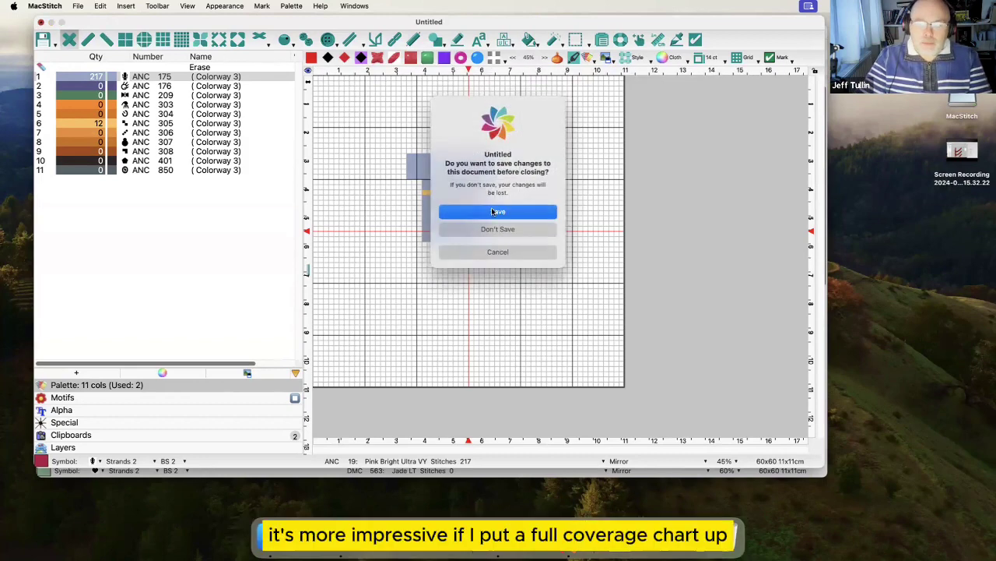
click(499, 229)
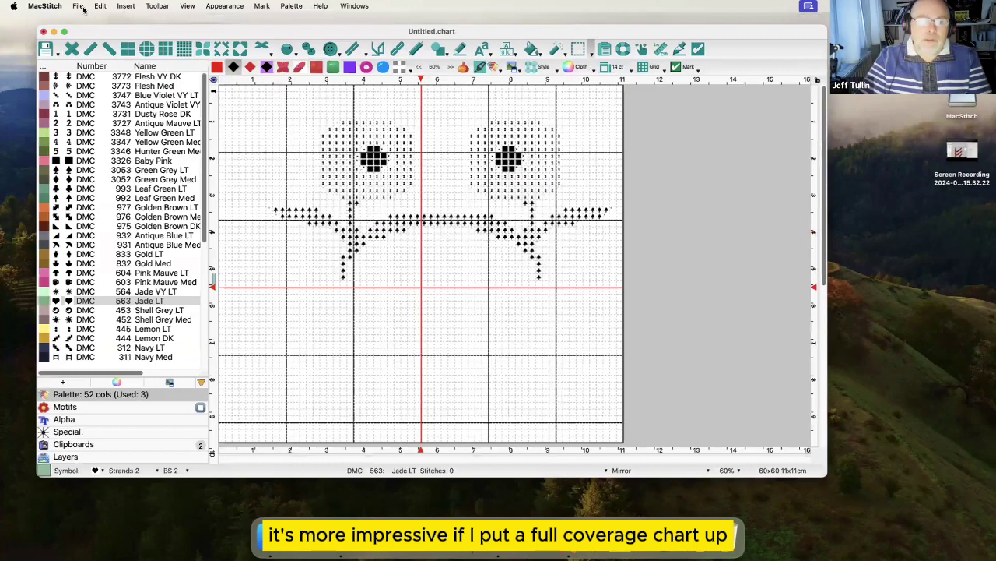
Open the recent chart face.chart
click(78, 6)
mouse_move(123, 50)
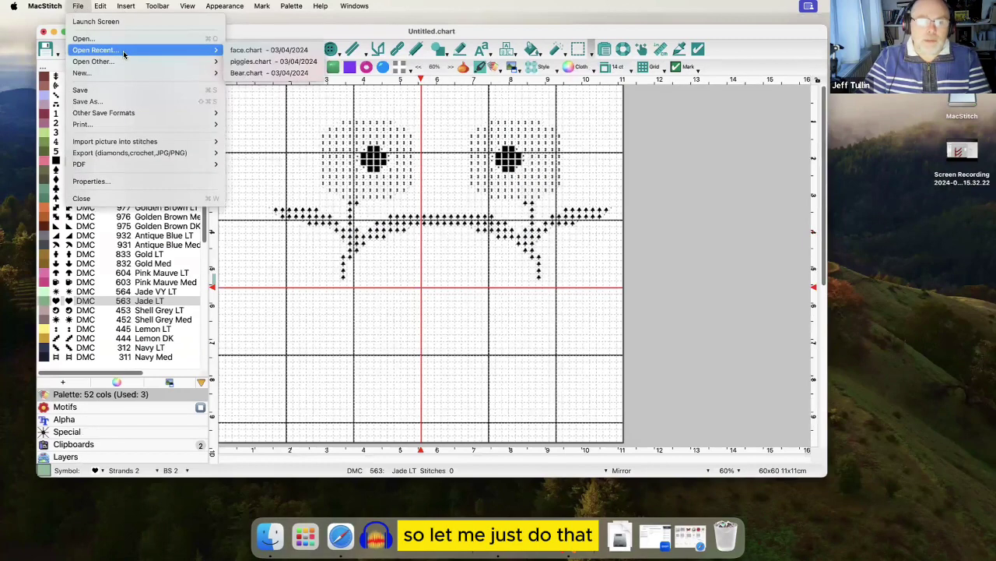
click(245, 50)
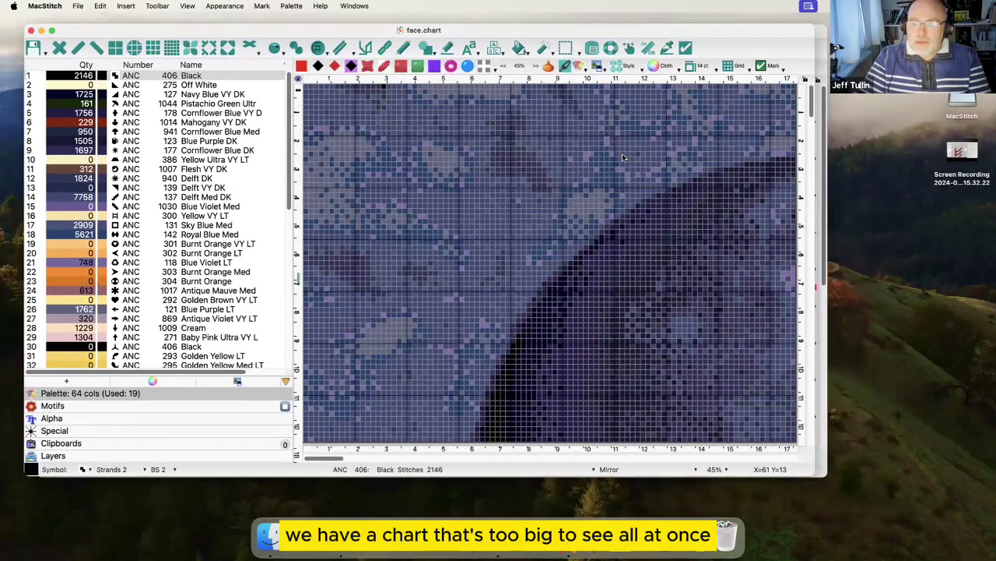
Use the whole-chart overview to jump to the lower part of the face around the nose and mouth
click(598, 67)
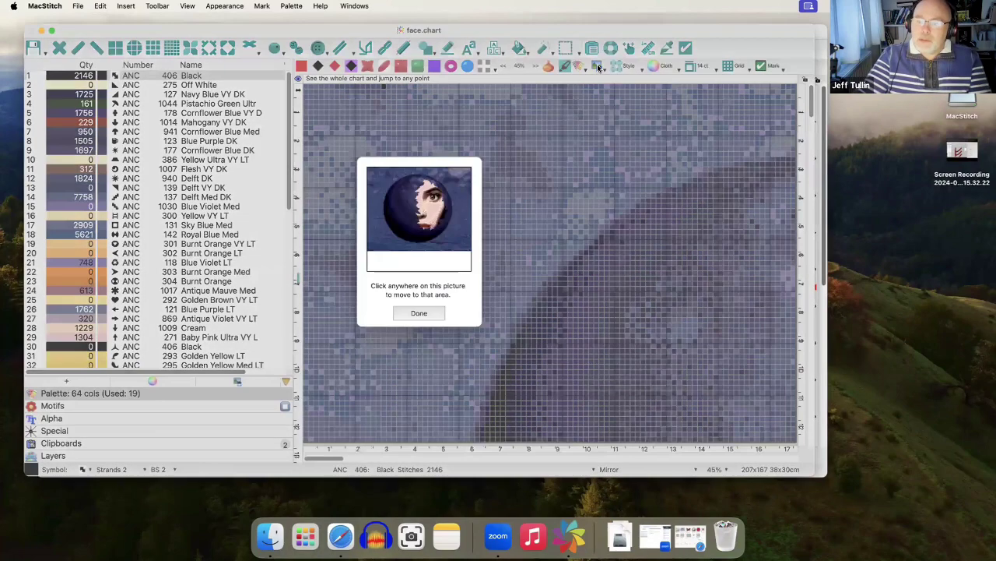
click(464, 178)
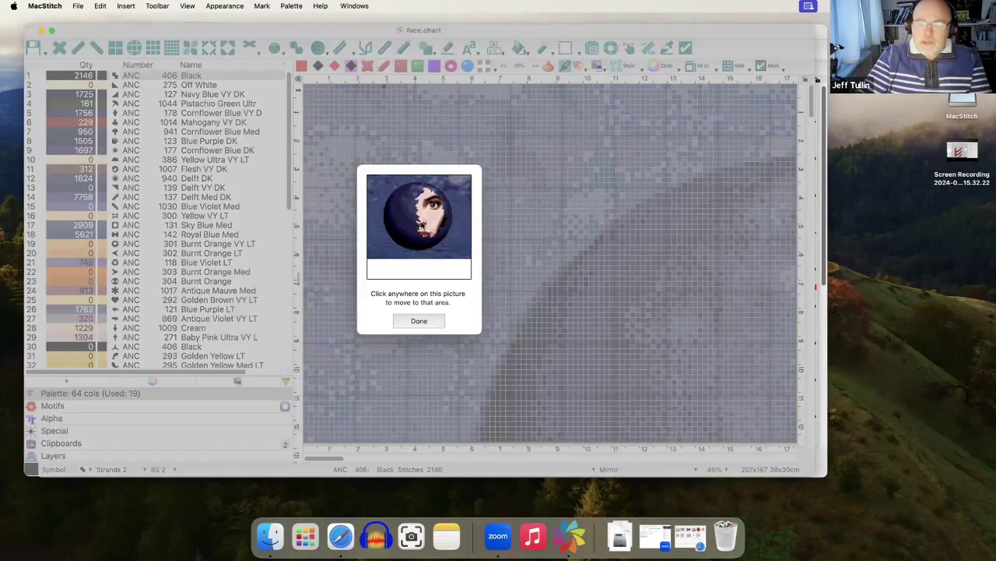
click(421, 225)
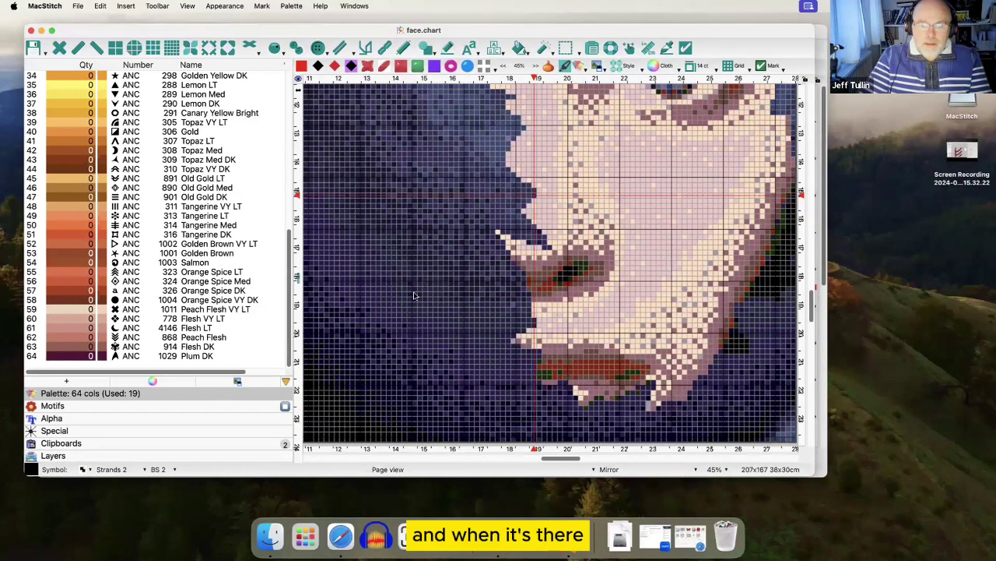
Show the chart preview in the palette area, enlarge it, and use it to move the chart view around the face
click(238, 381)
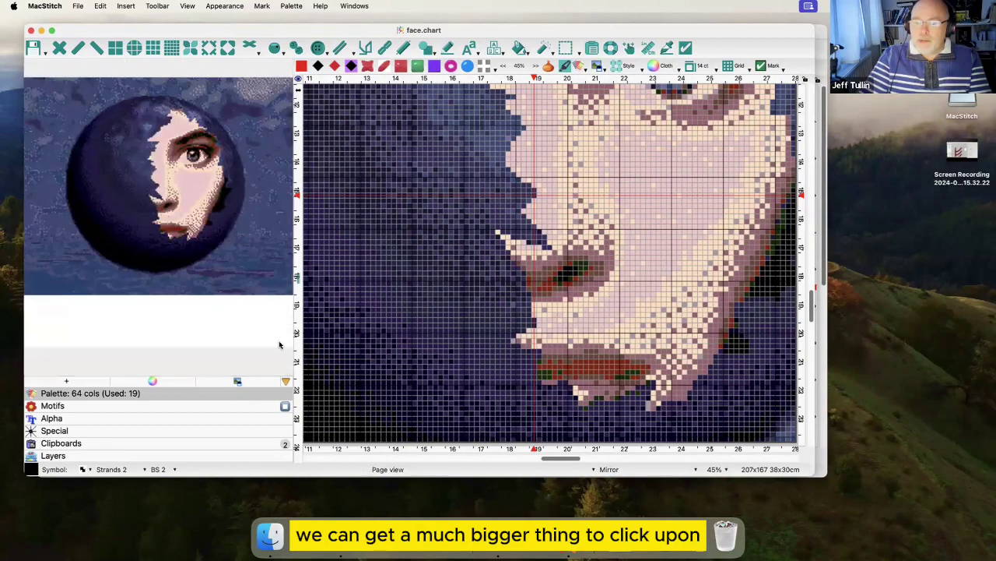
drag(296, 323, 420, 300)
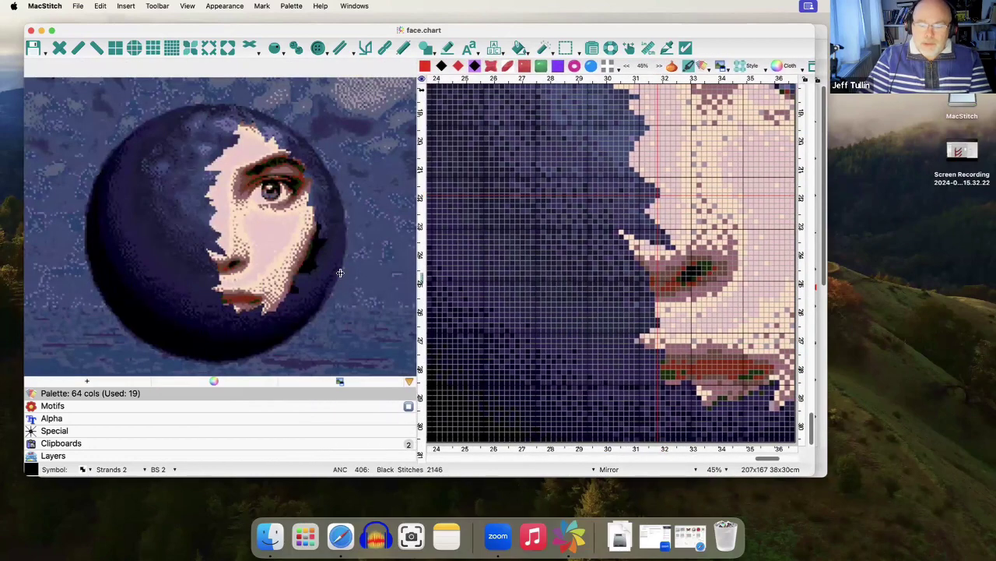
click(243, 263)
click(218, 255)
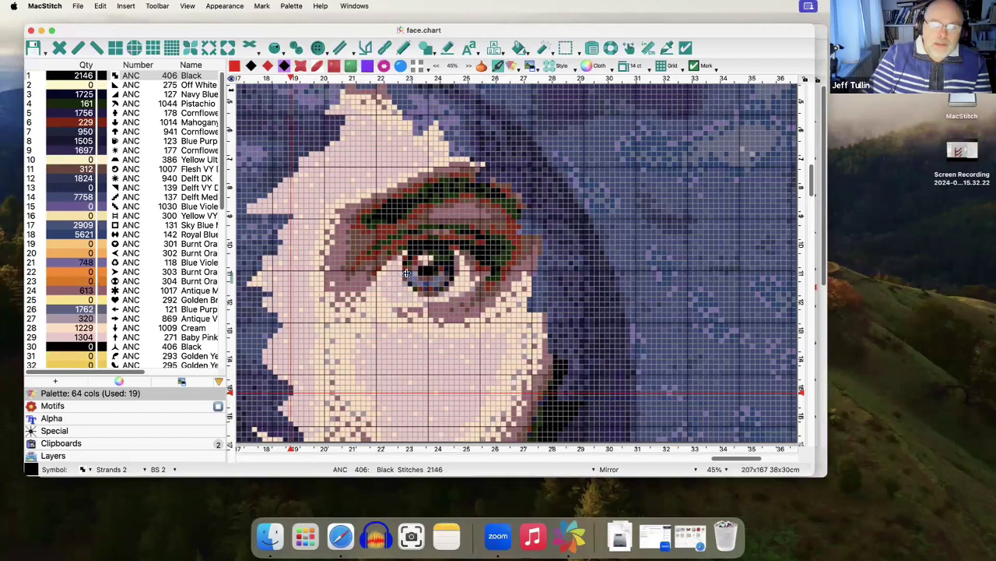
Shrink the palette area to its minimal width and narrow the Qty column so that it shows only the colour swatches
drag(227, 273, 125, 219)
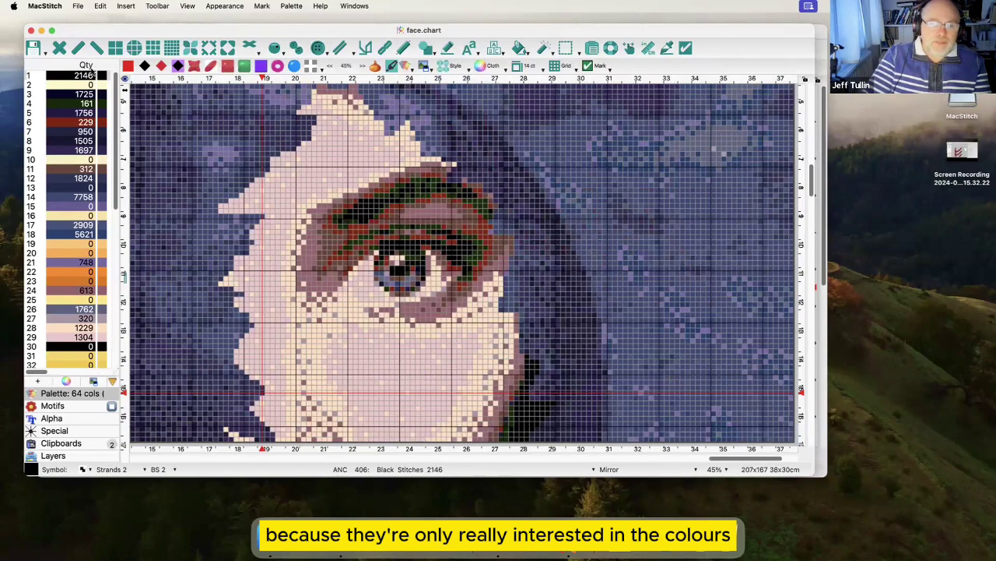
drag(92, 68, 37, 66)
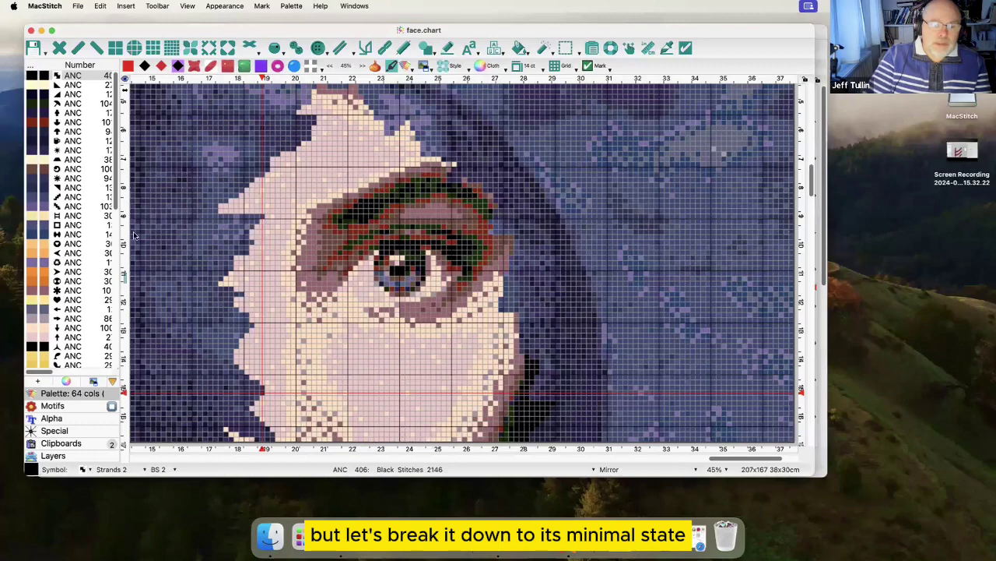
drag(126, 238, 69, 229)
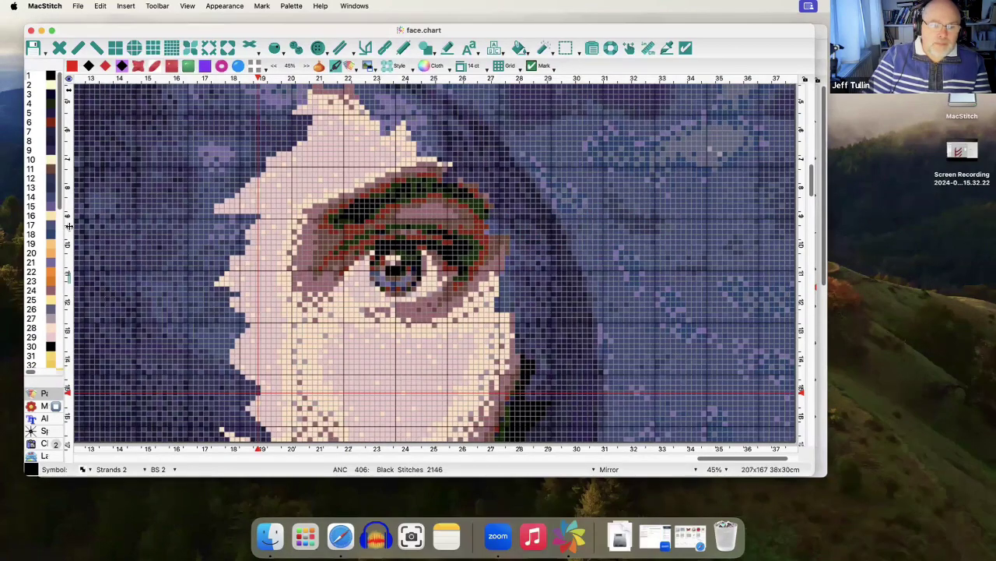
Widen the palette area again and adjust the Qty column until the stitch counts fit without the row numbers
drag(73, 232, 121, 225)
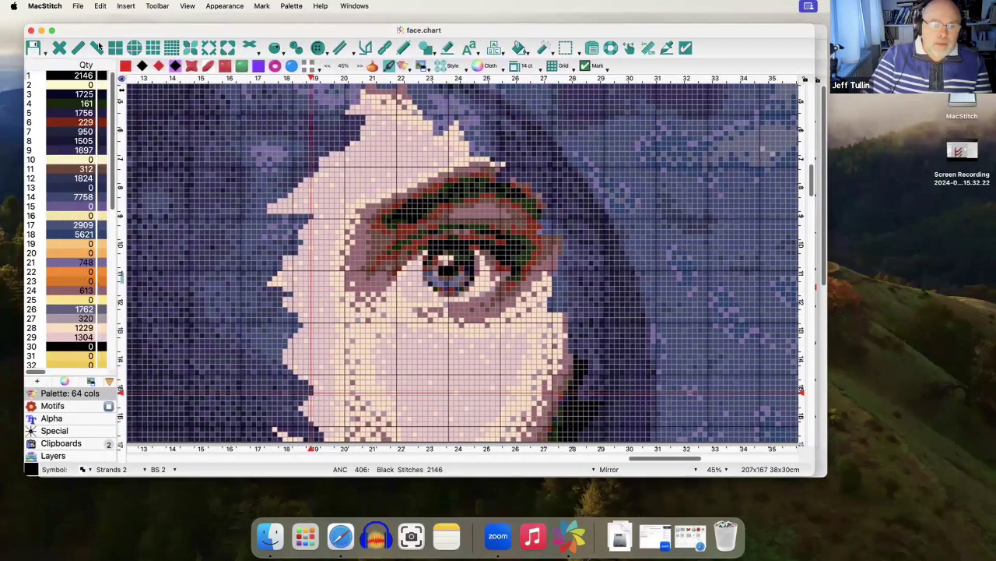
drag(98, 66, 40, 62)
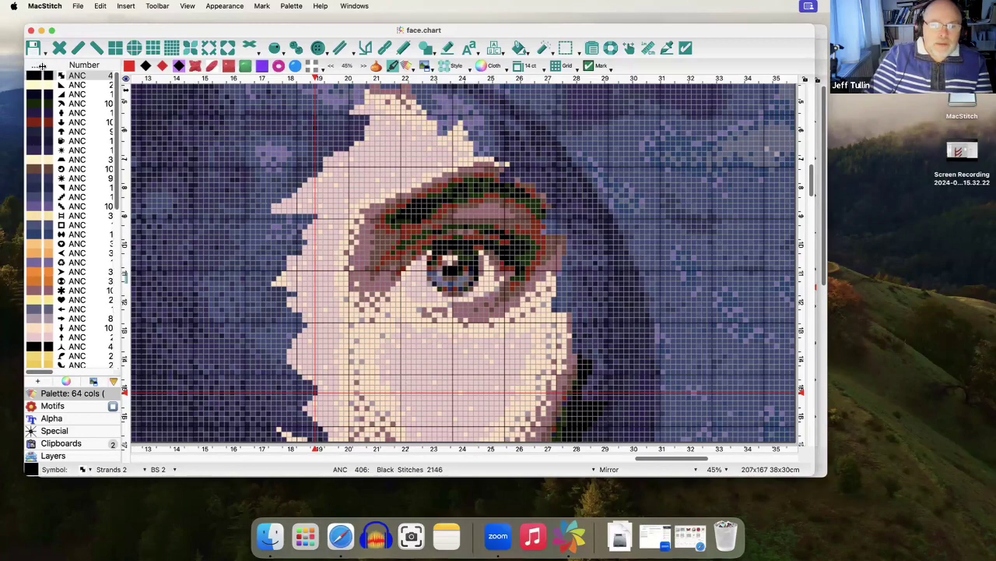
drag(42, 66, 57, 66)
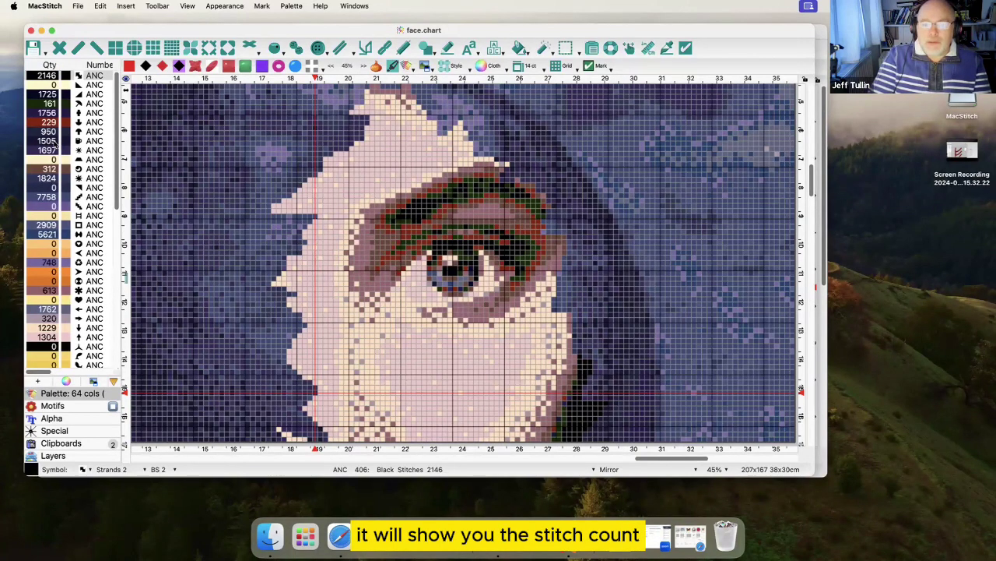
Pick up Baby Pink Ultra VY L (ANC 271) from the forehead and paint a broad patch over the blue area beside the face
alt+click(381, 156)
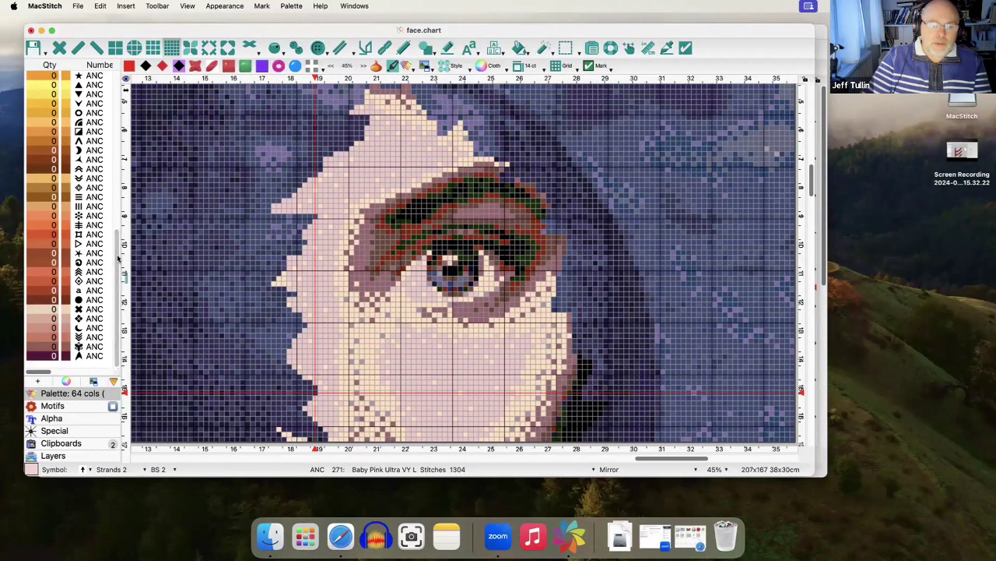
mouse_move(312, 151)
mouse_down()
mouse_move(244, 227)
mouse_move(265, 241)
mouse_move(251, 260)
mouse_move(290, 293)
mouse_move(253, 309)
mouse_move(301, 325)
mouse_up()
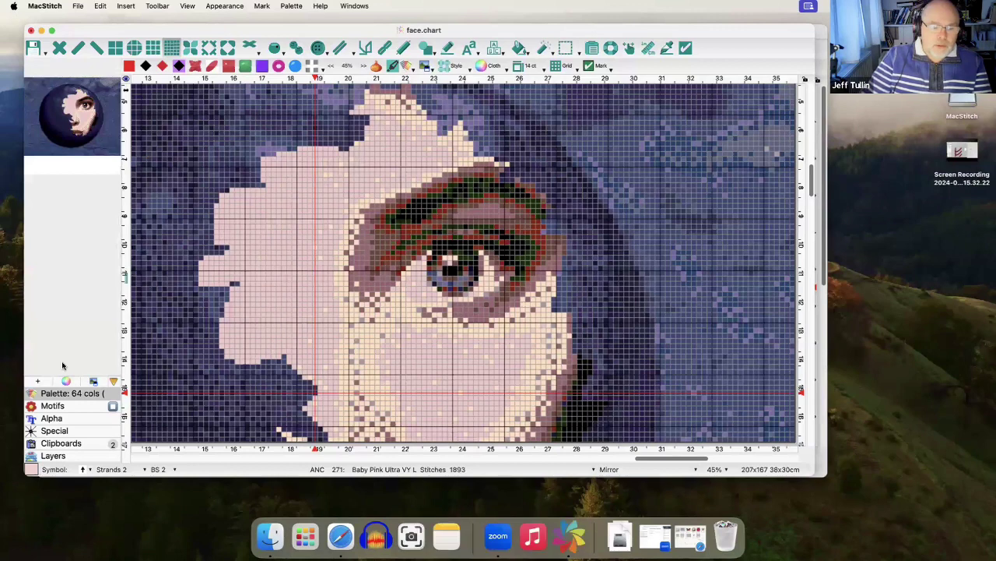
Return to the thread list and widen the Qty column to include row numbers, viewing the list from its first row
click(56, 393)
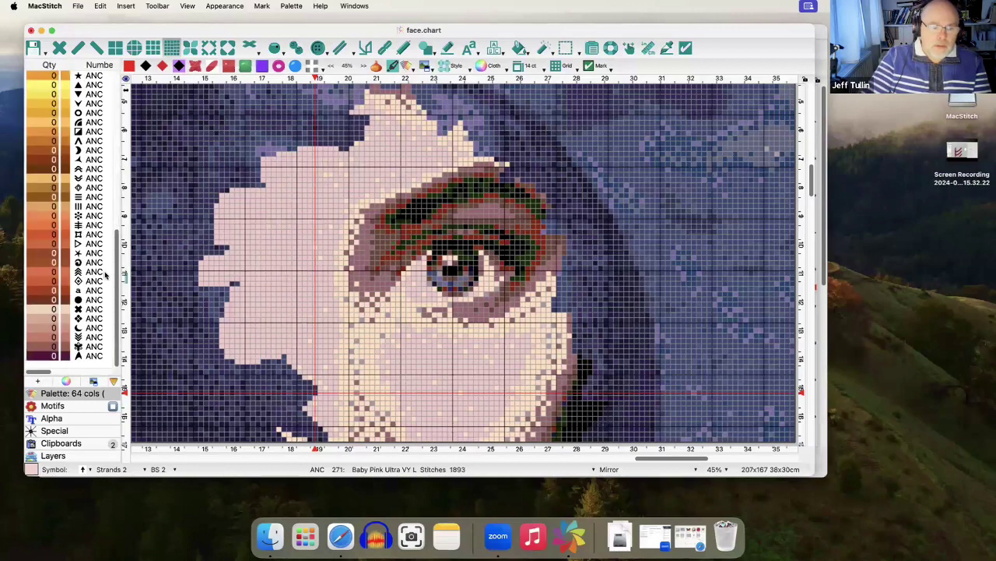
scroll(113, 274, up, 10)
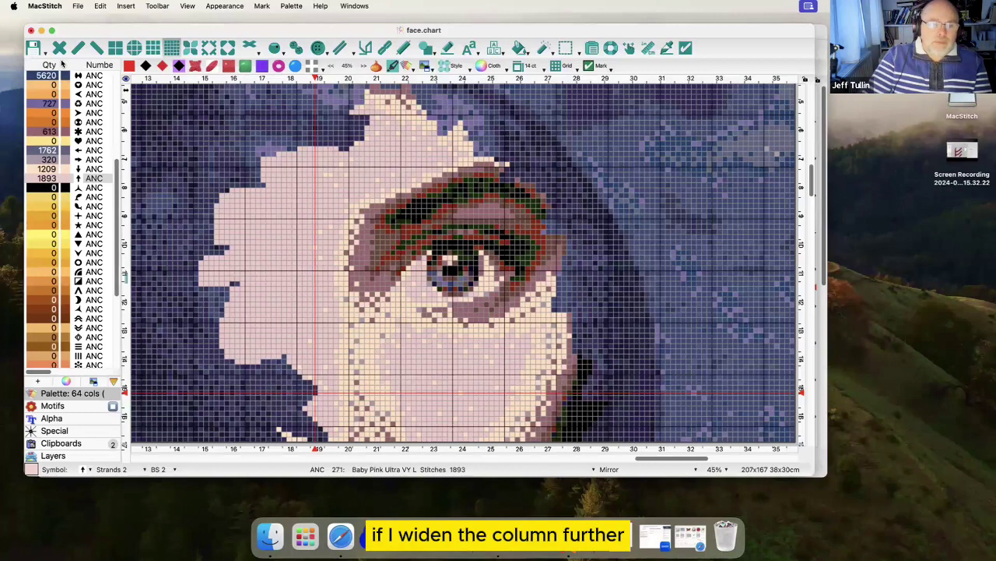
drag(69, 64, 85, 64)
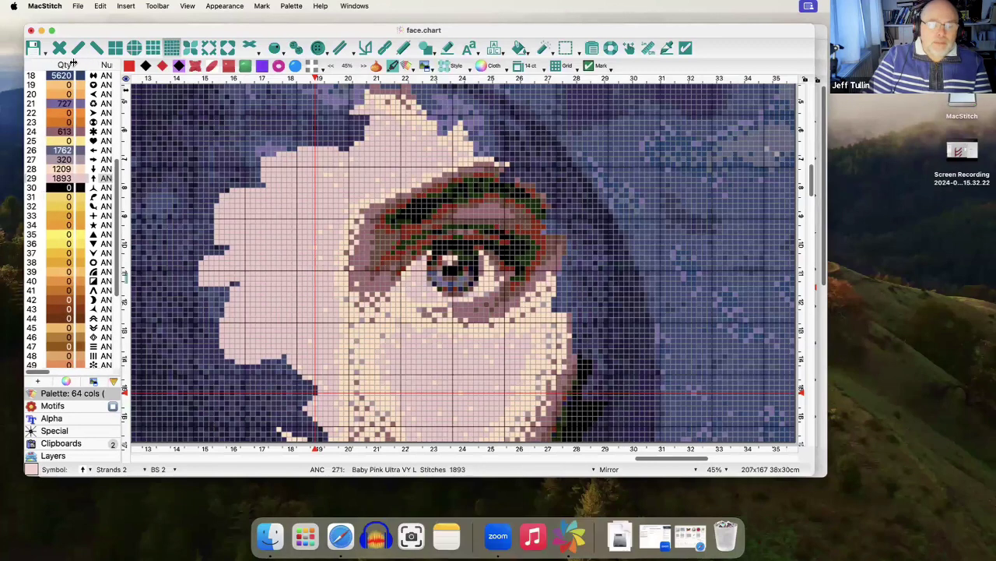
scroll(118, 103, up, 5)
scroll(119, 103, up, 2)
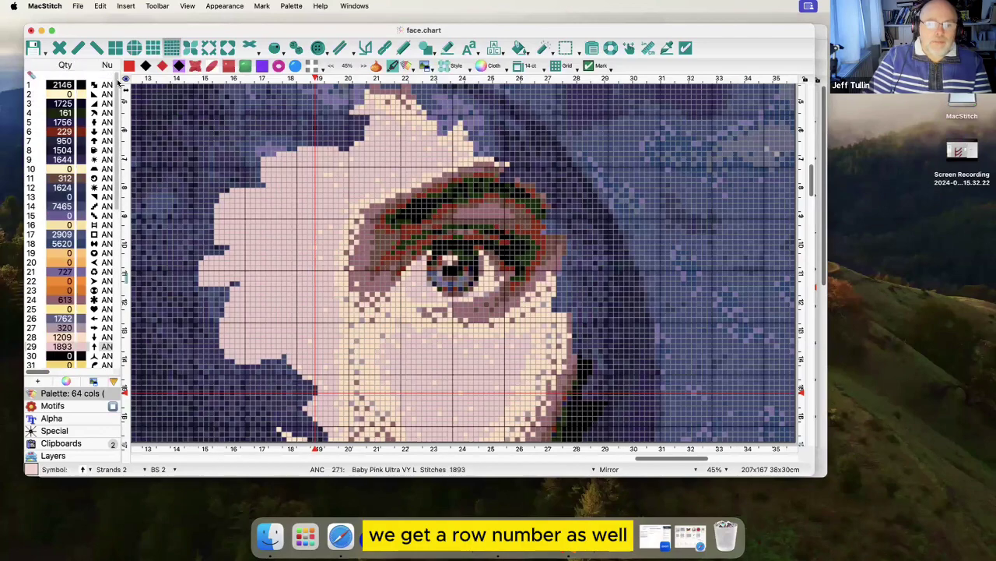
Widen the palette area and narrow the Number column to reveal the full thread names, the % column and the colourway swatches
drag(127, 281, 166, 257)
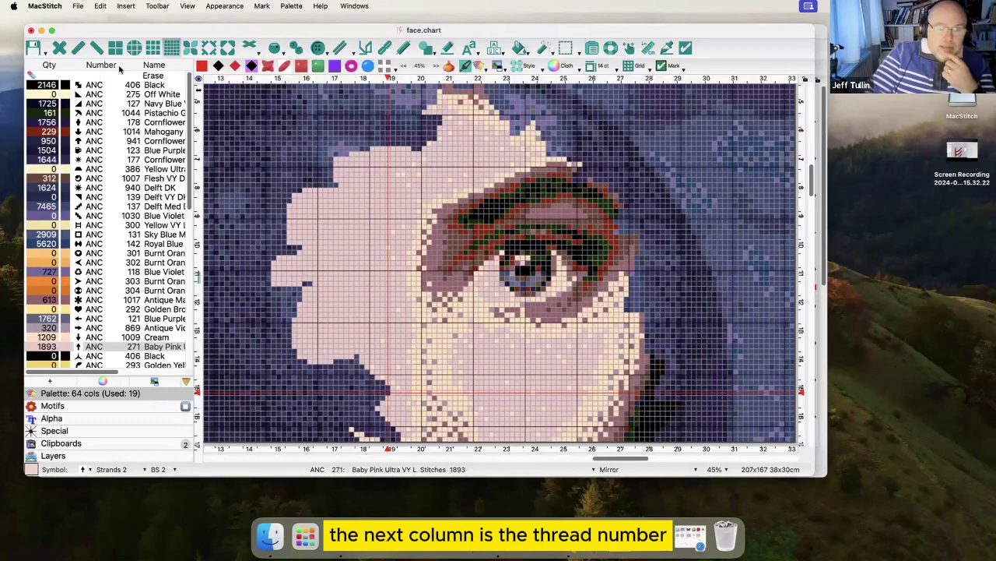
drag(141, 64, 114, 64)
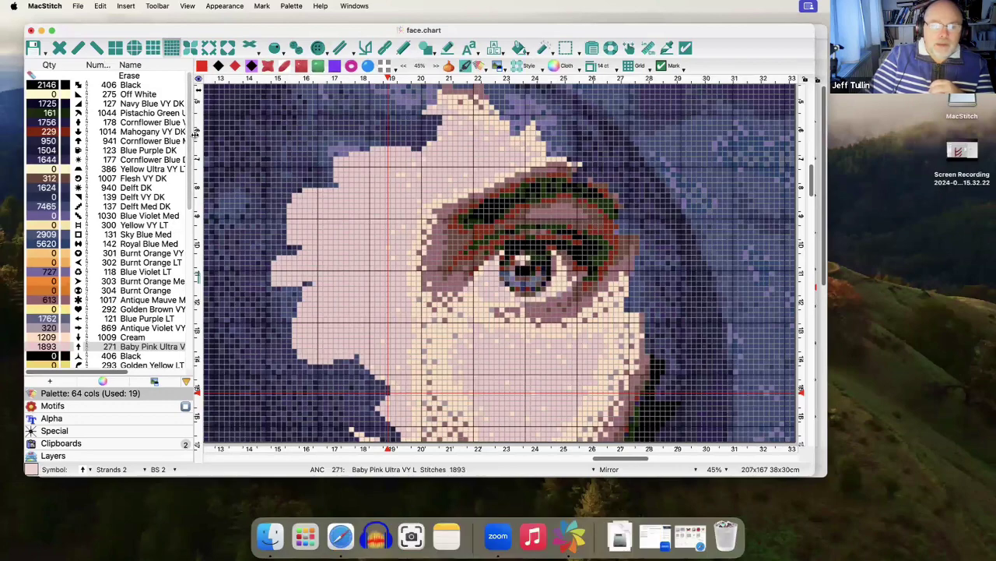
drag(198, 137, 322, 137)
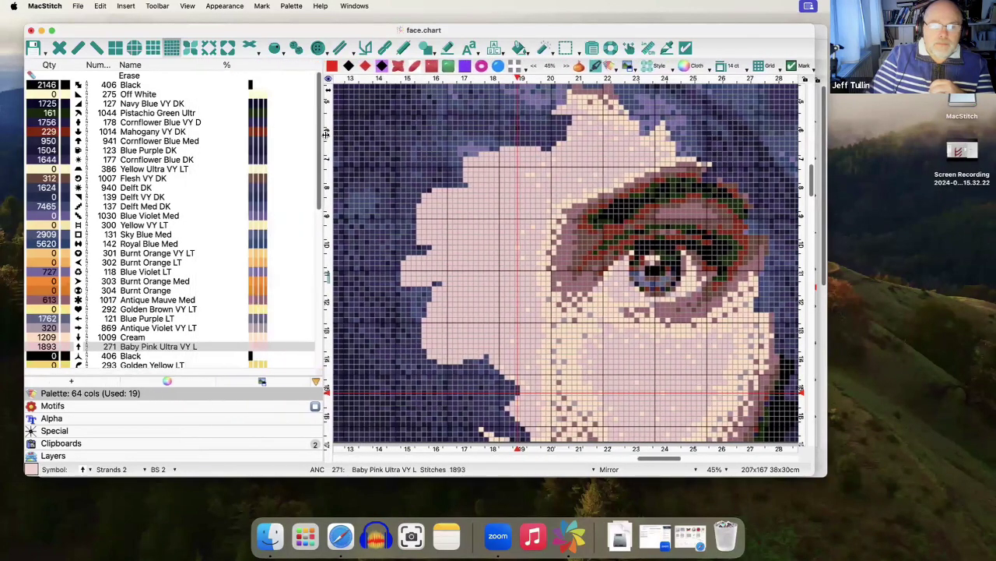
Select thread ANC 178 Cornflower Blue VY D, look through the thread list, and narrow the palette area down to the Qty and symbol columns
click(155, 113)
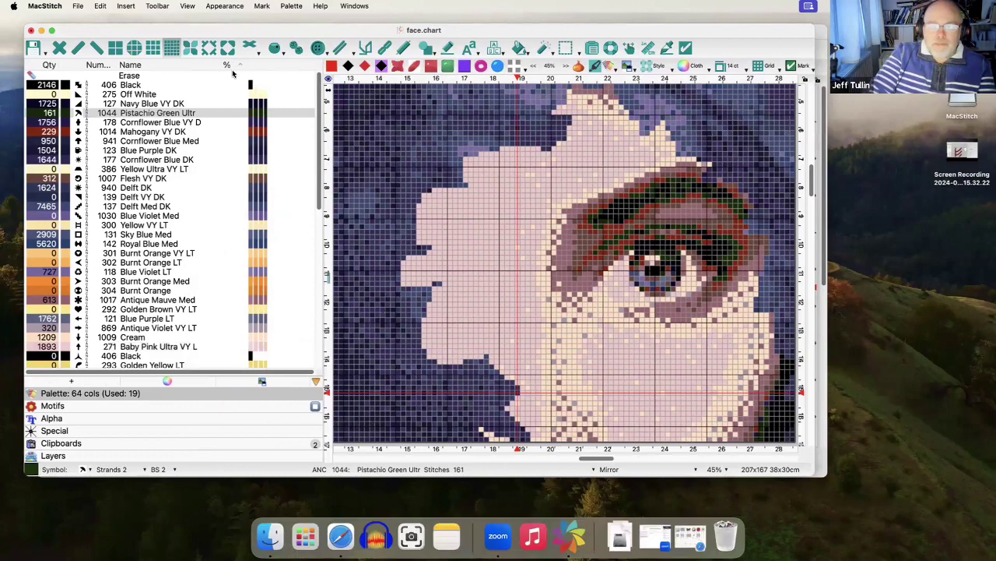
click(256, 123)
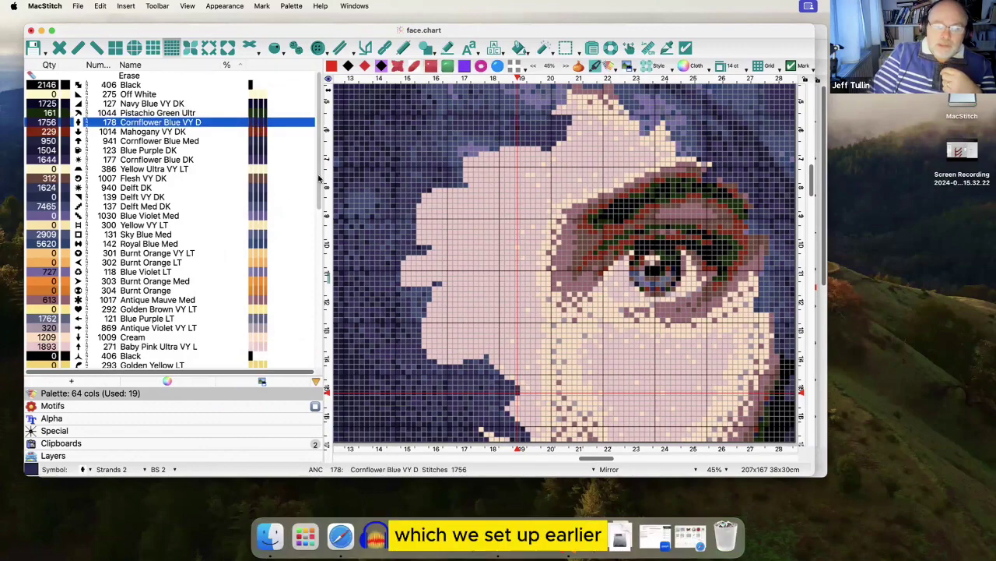
scroll(319, 203, down, 5)
scroll(307, 155, up, 5)
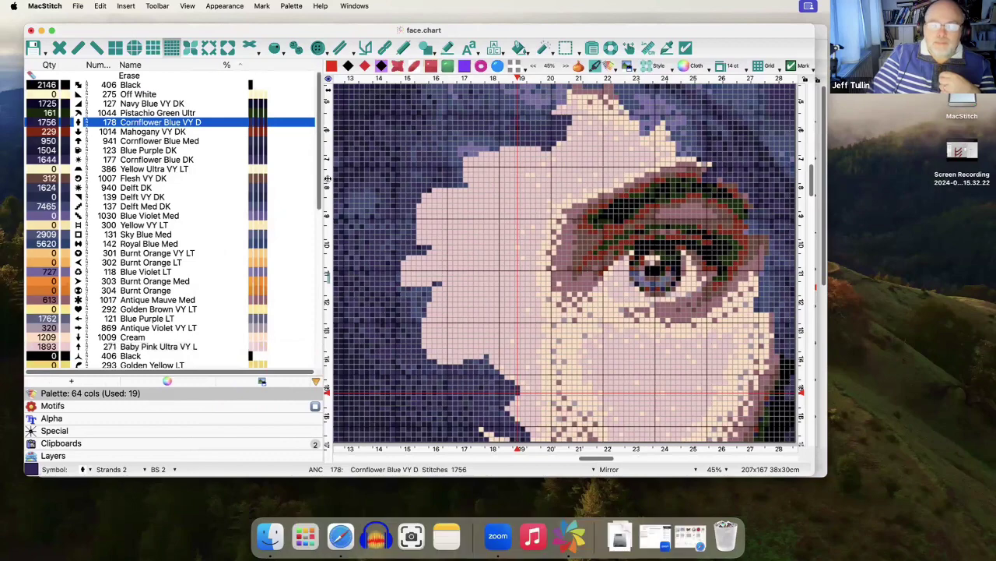
drag(328, 194, 113, 187)
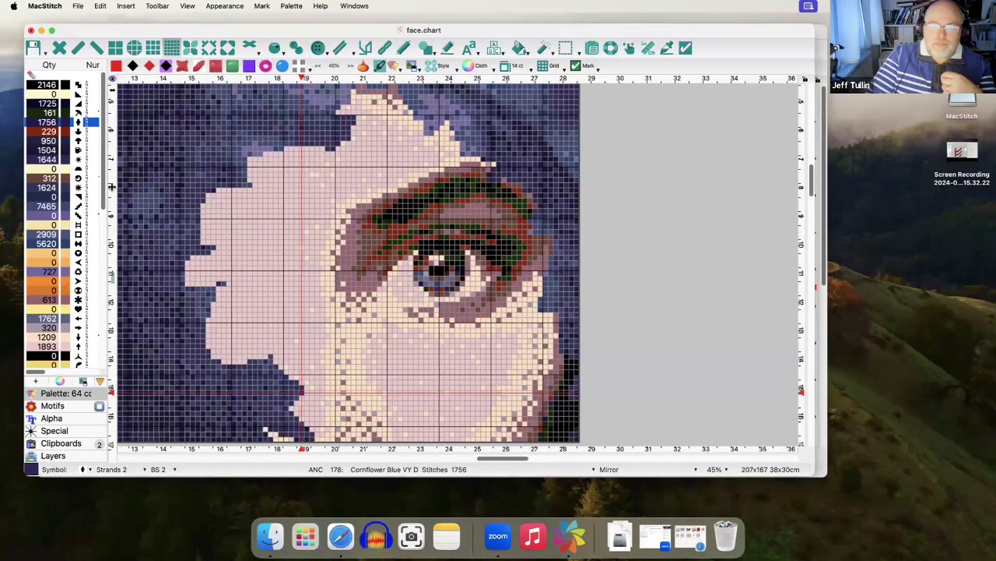